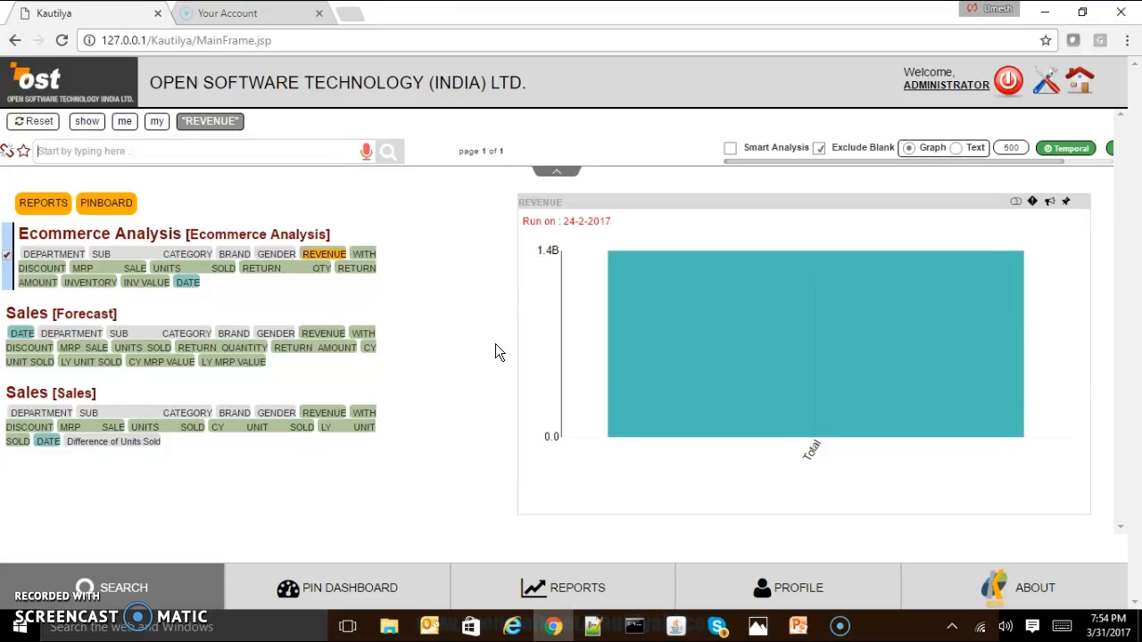
Inspect the total revenue bar and add the suggested term "totaleye" to the REVENUE query.
{"action": "left_click", "coordinate": [691, 327]}
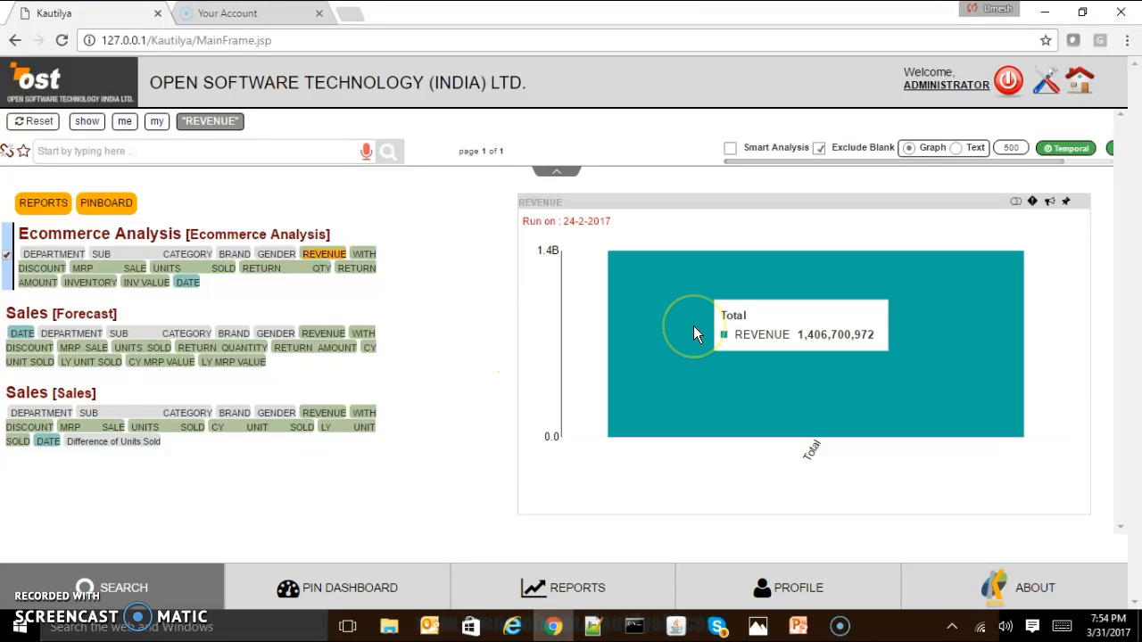
{"action": "left_click", "coordinate": [693, 326]}
{"action": "left_click", "coordinate": [259, 147]}
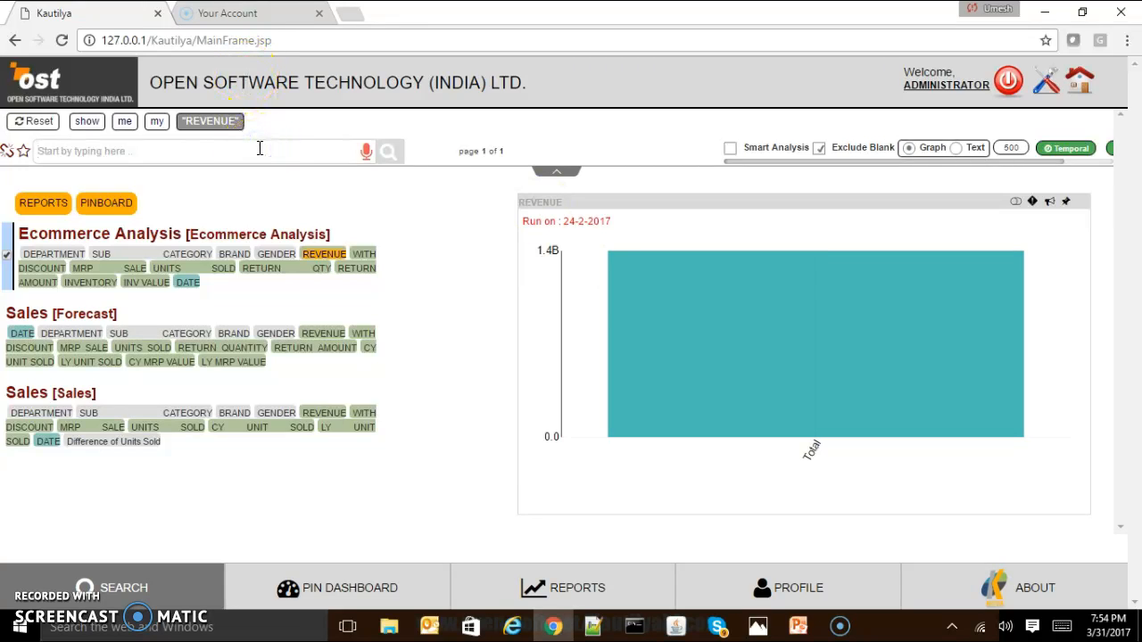
{"action": "type", "text": "tot"}
{"action": "key", "text": "Down"}
{"action": "key", "text": "Down"}
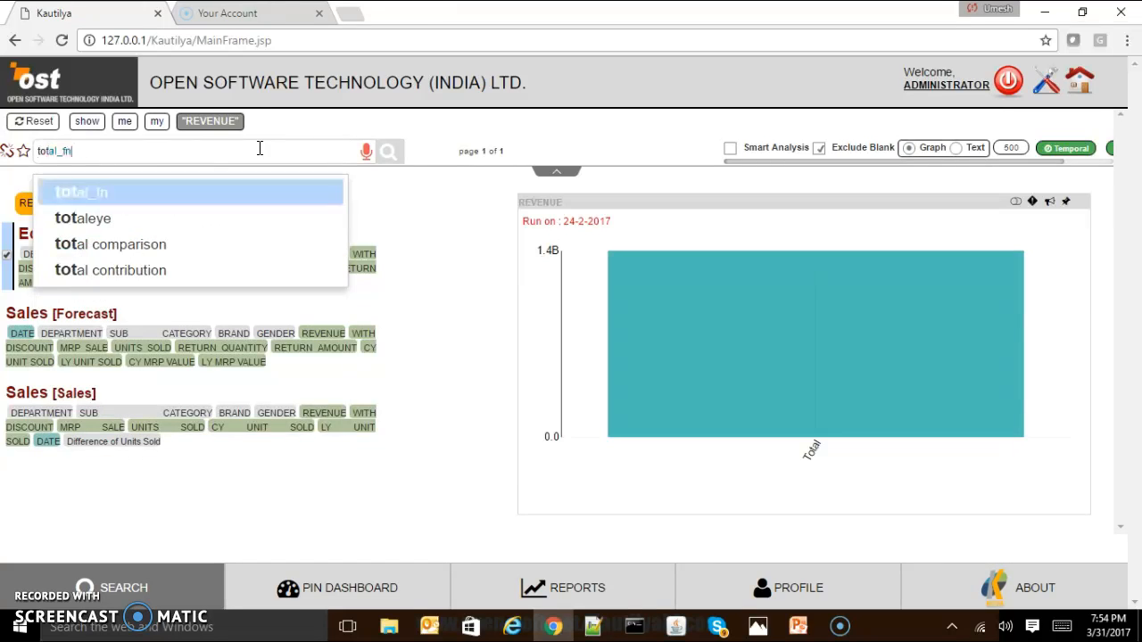
{"action": "key", "text": "Return"}
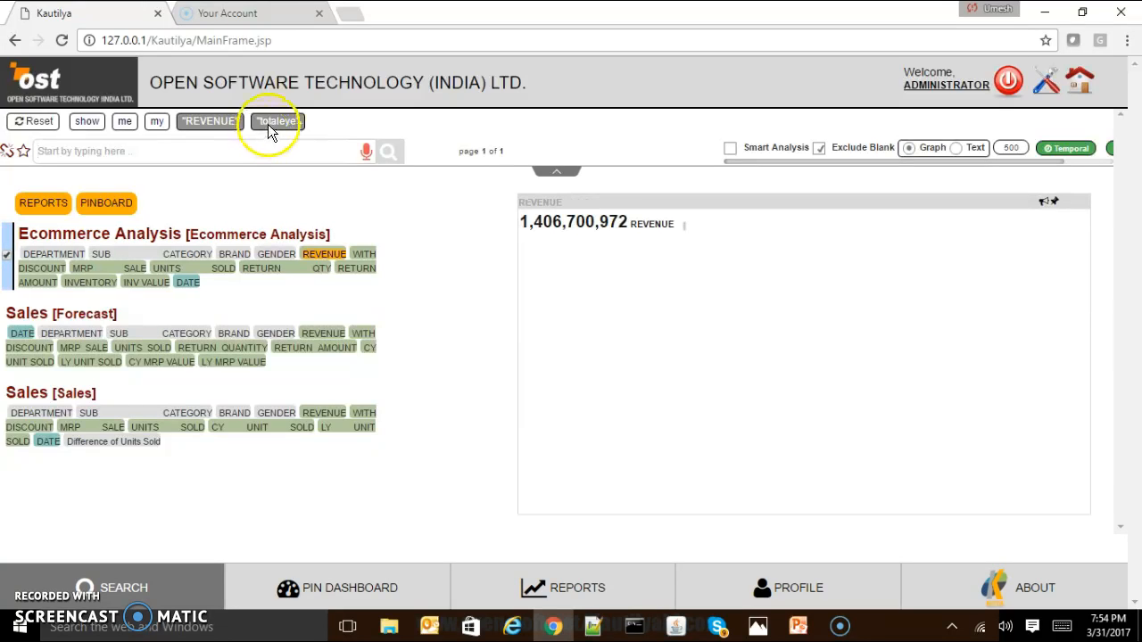
Replace "totaleye" with "for 2016" in the revenue query and inspect the resulting bar's value.
{"action": "left_click", "coordinate": [268, 124]}
{"action": "left_click", "coordinate": [258, 151]}
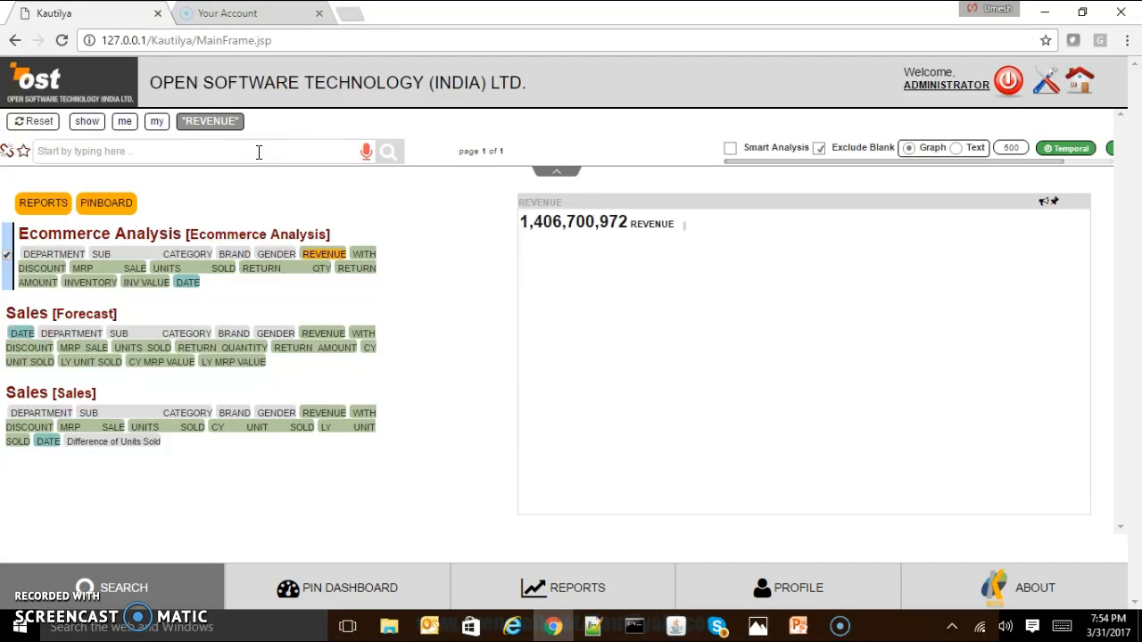
{"action": "type", "text": "for "}
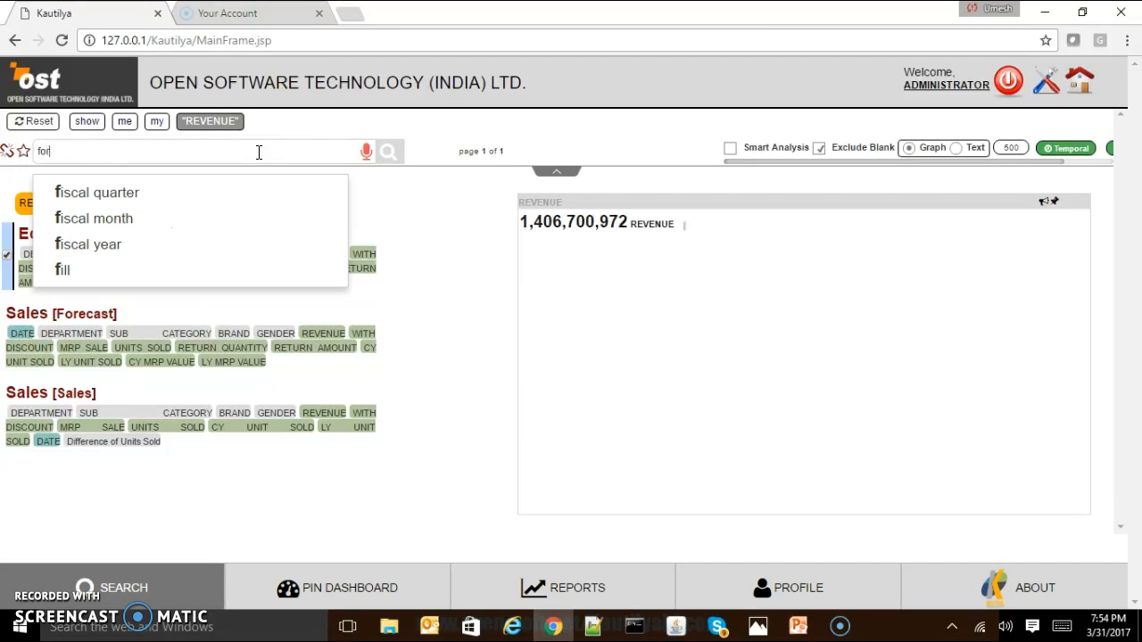
{"action": "type", "text": "2"}
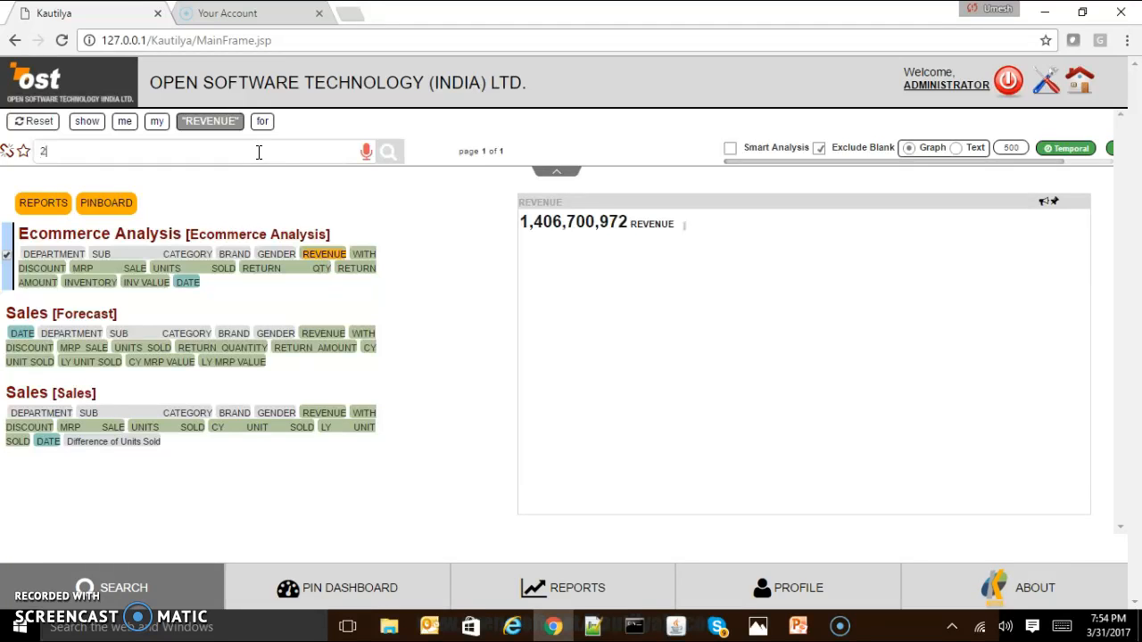
{"action": "type", "text": "016"}
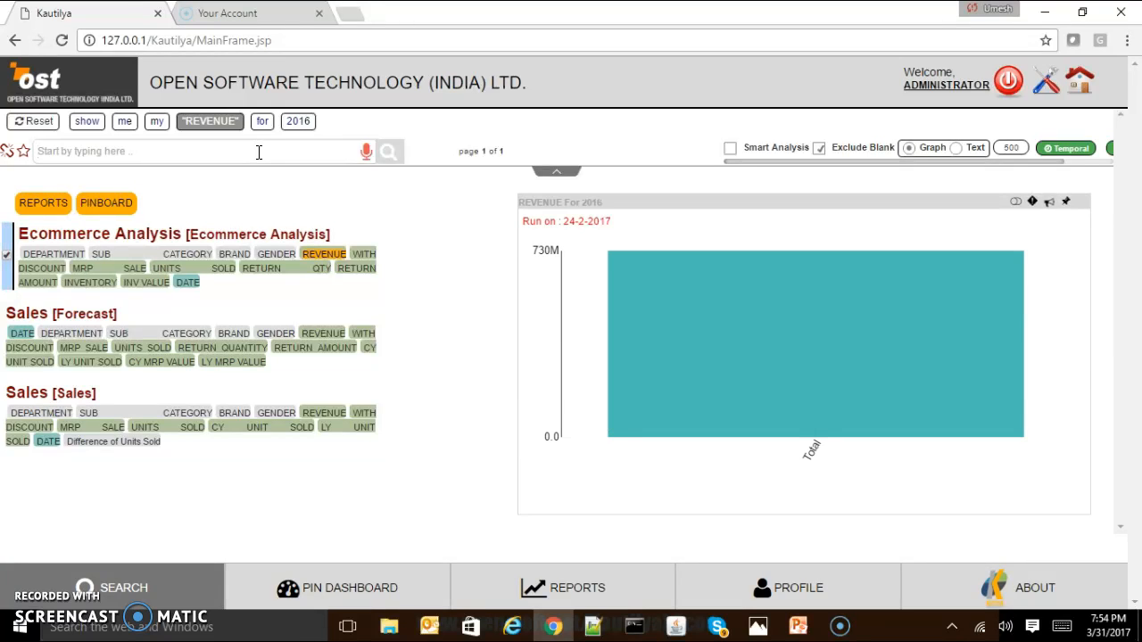
{"action": "left_click", "coordinate": [483, 235]}
{"action": "left_click", "coordinate": [675, 299]}
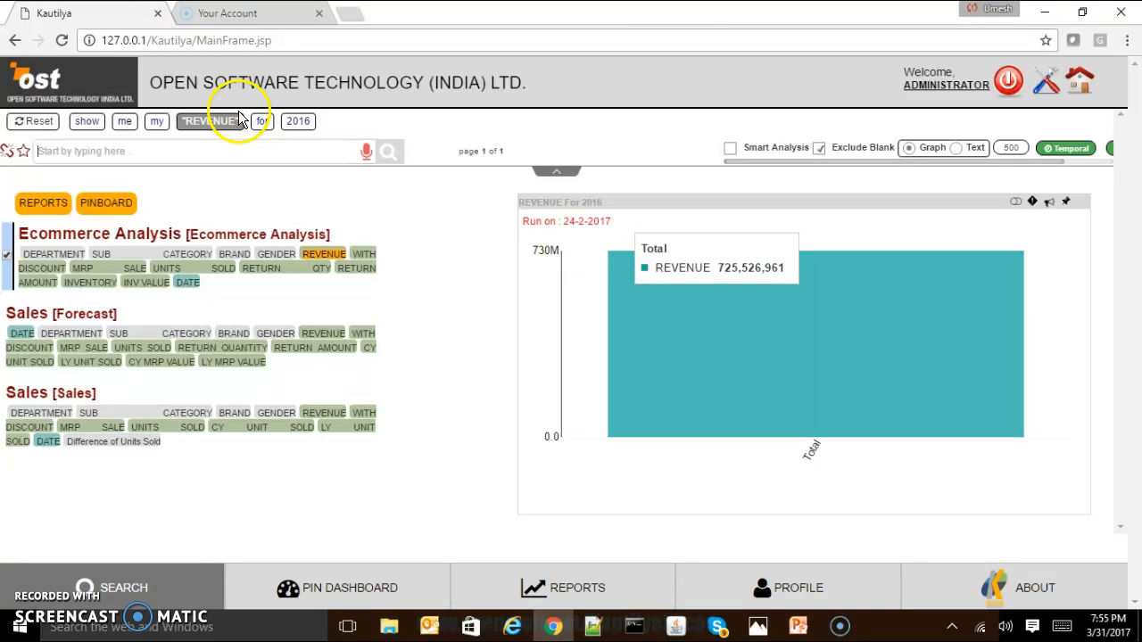
Replace 2016 with "last year" in the revenue query and inspect the resulting bar's value.
{"action": "left_click", "coordinate": [299, 127]}
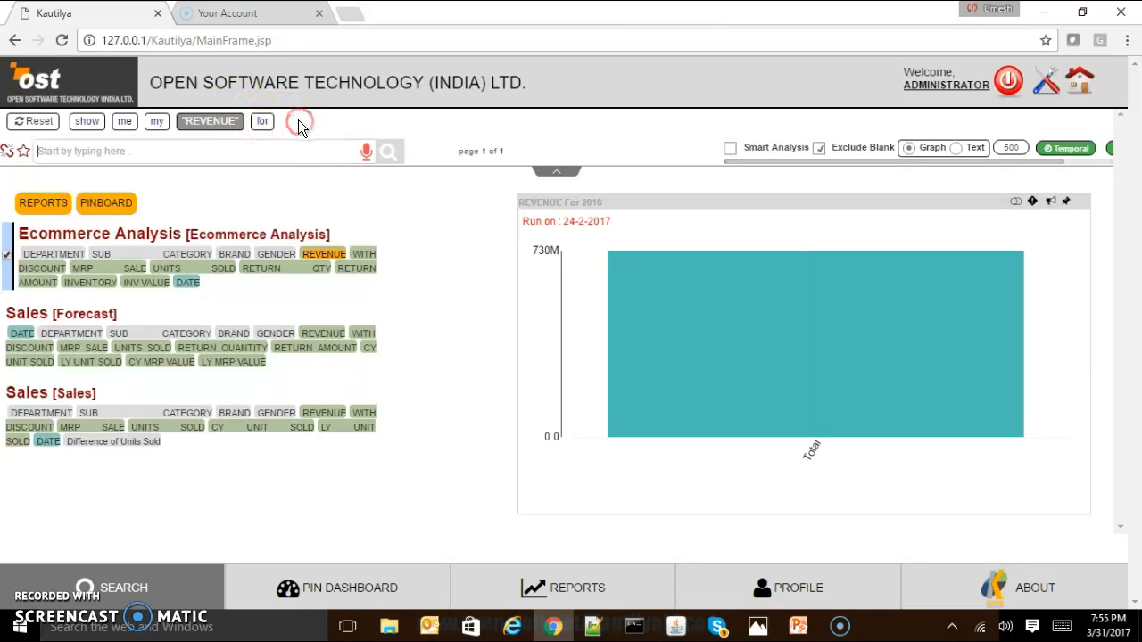
{"action": "left_click", "coordinate": [294, 152]}
{"action": "type", "text": "last year"}
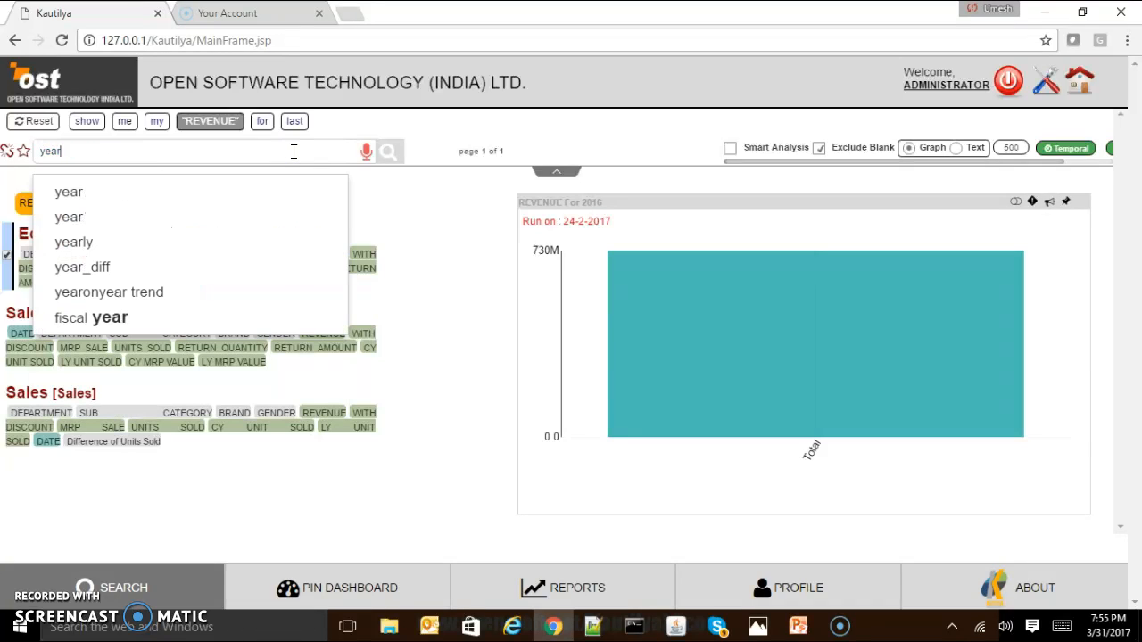
{"action": "key", "text": "space"}
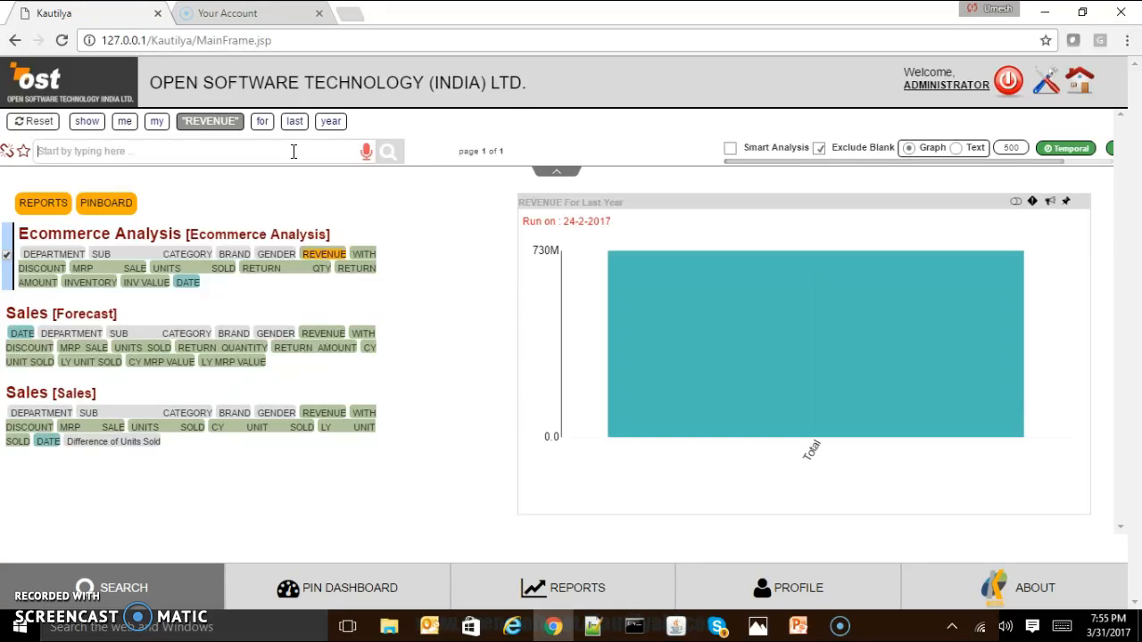
{"action": "mouse_move", "coordinate": [649, 271]}
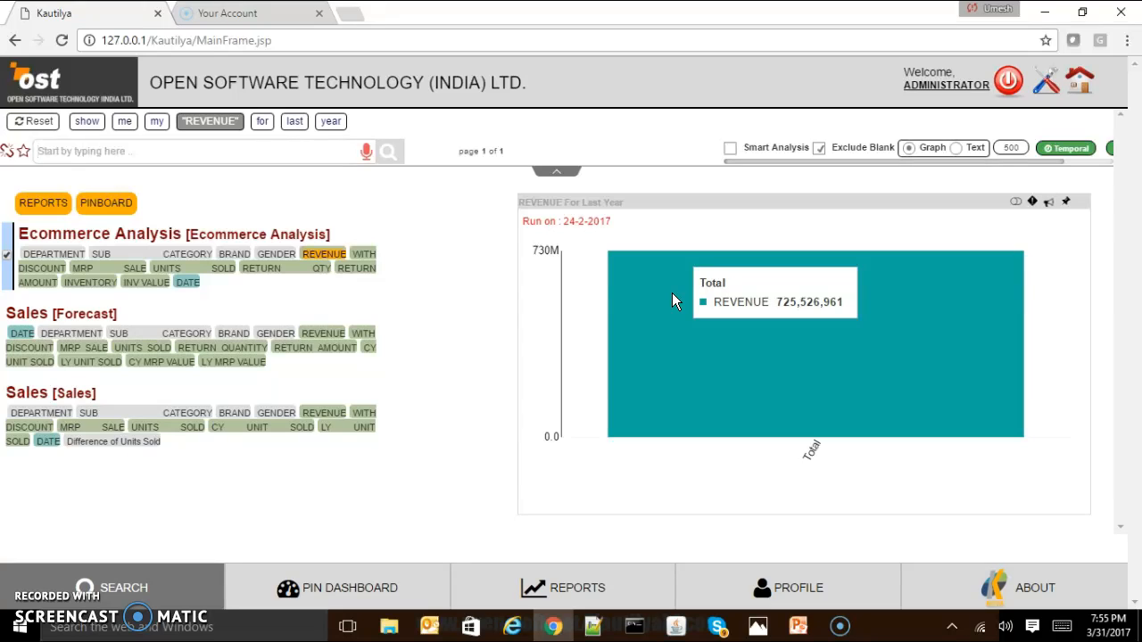
{"action": "left_click", "coordinate": [366, 203]}
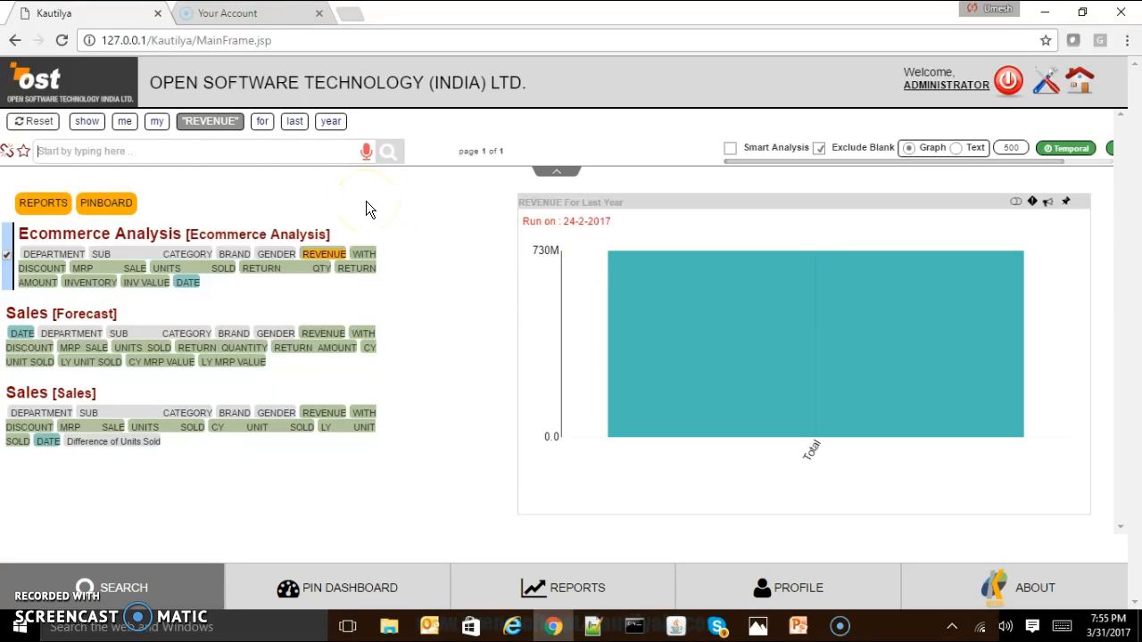
Add the term "daily" before REVENUE in the query and run the search for last year's daily revenue.
{"action": "left_click", "coordinate": [199, 152]}
{"action": "type", "text": "daily"}
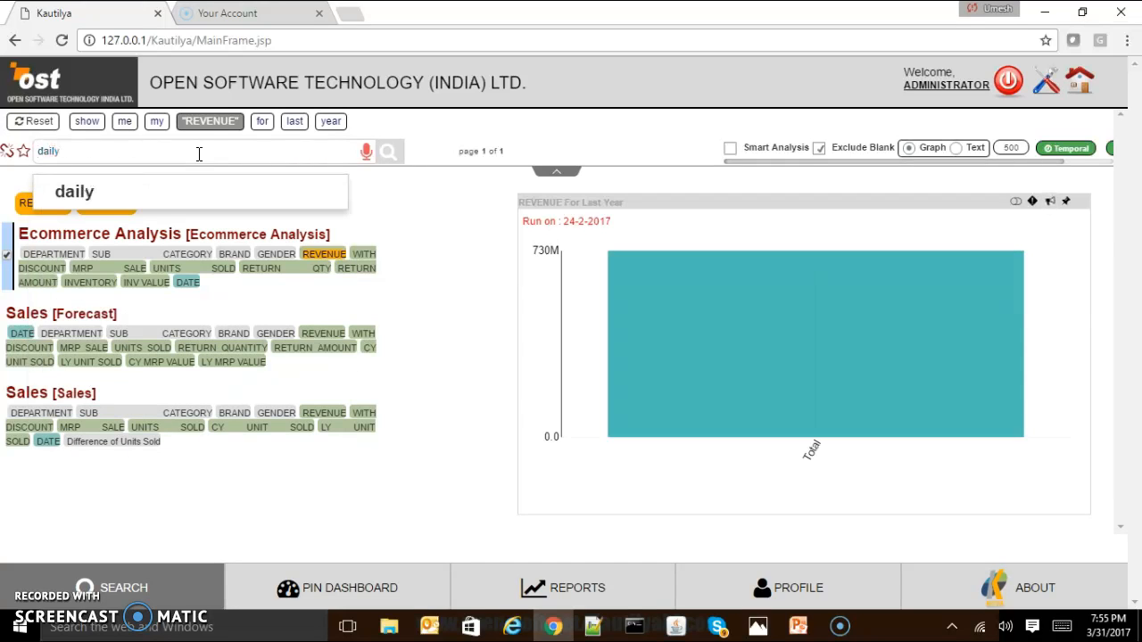
{"action": "key", "text": "Return"}
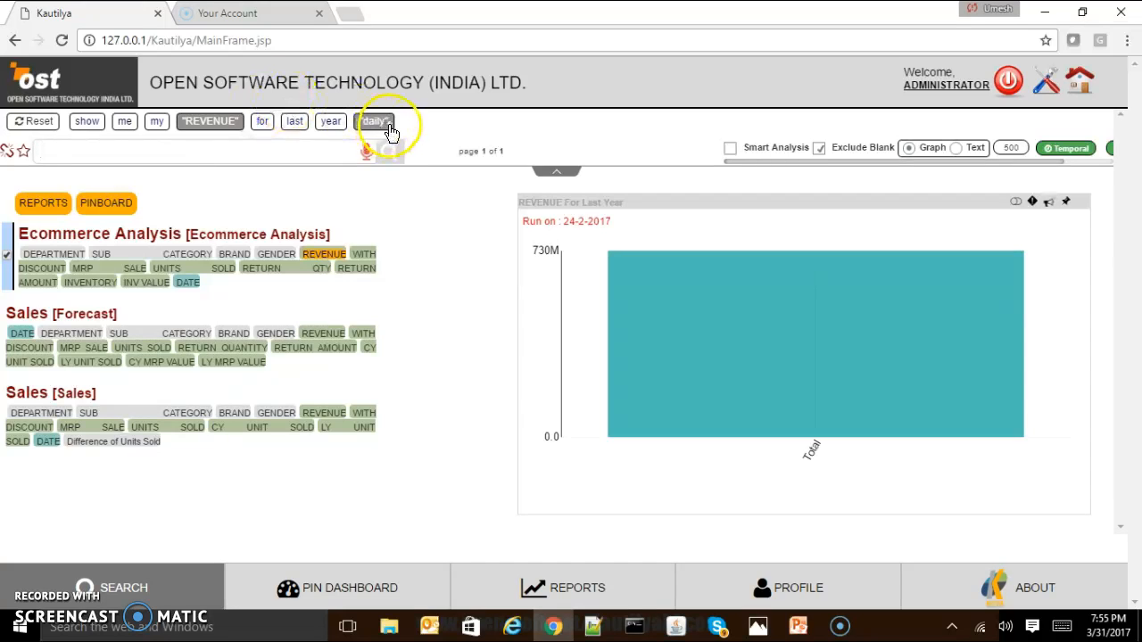
{"action": "left_click_drag", "start_coordinate": [389, 131], "coordinate": [190, 122]}
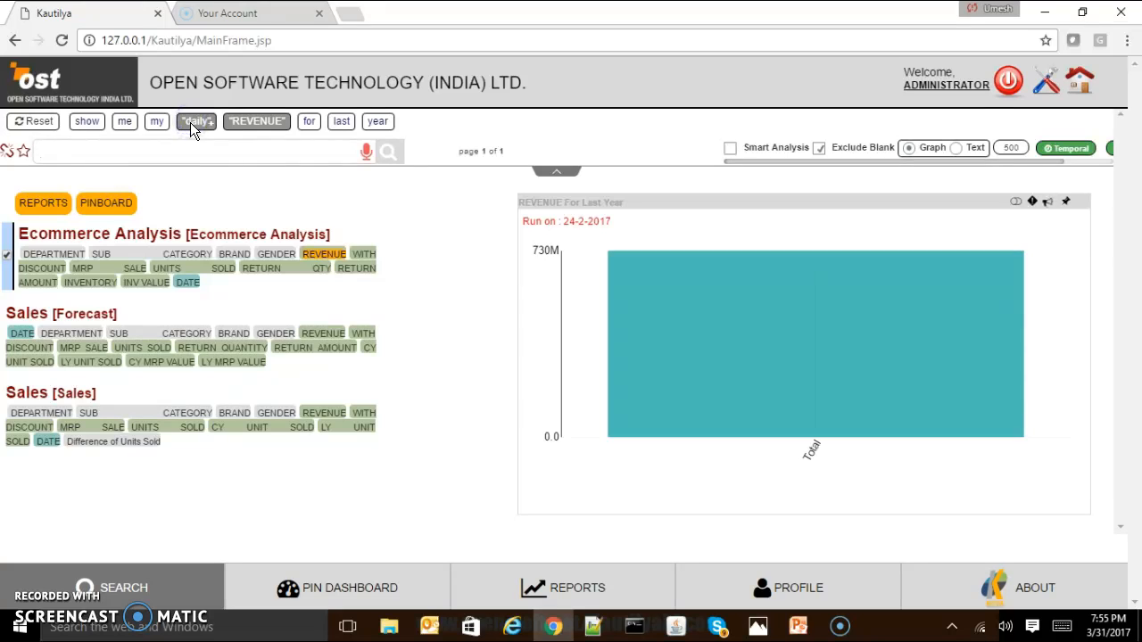
{"action": "left_click", "coordinate": [390, 153]}
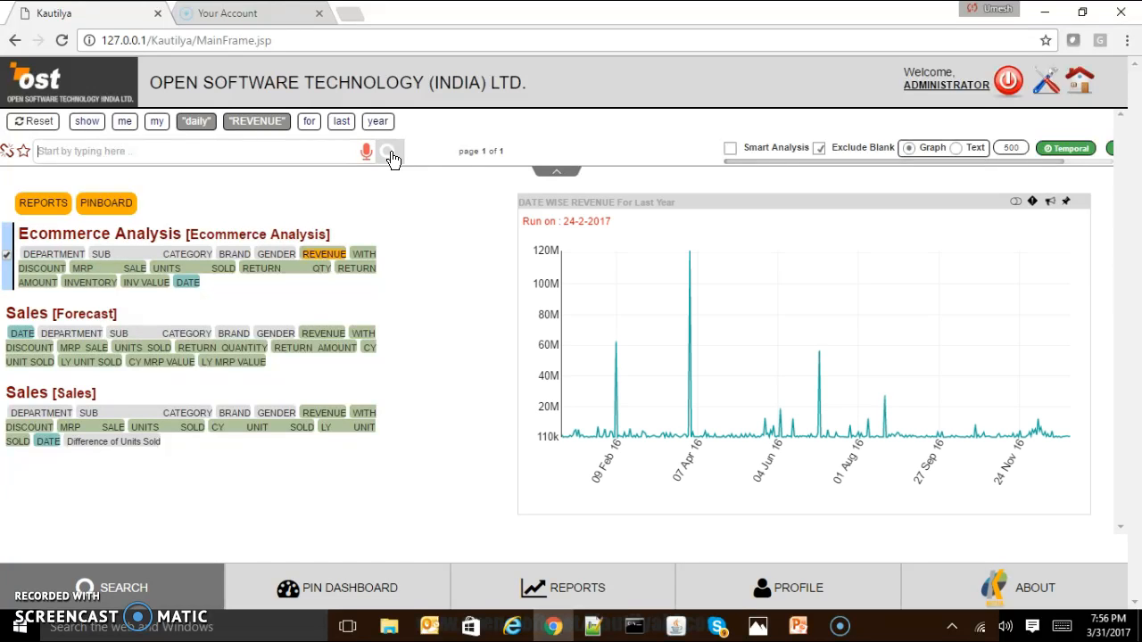
{"action": "mouse_move", "coordinate": [563, 431]}
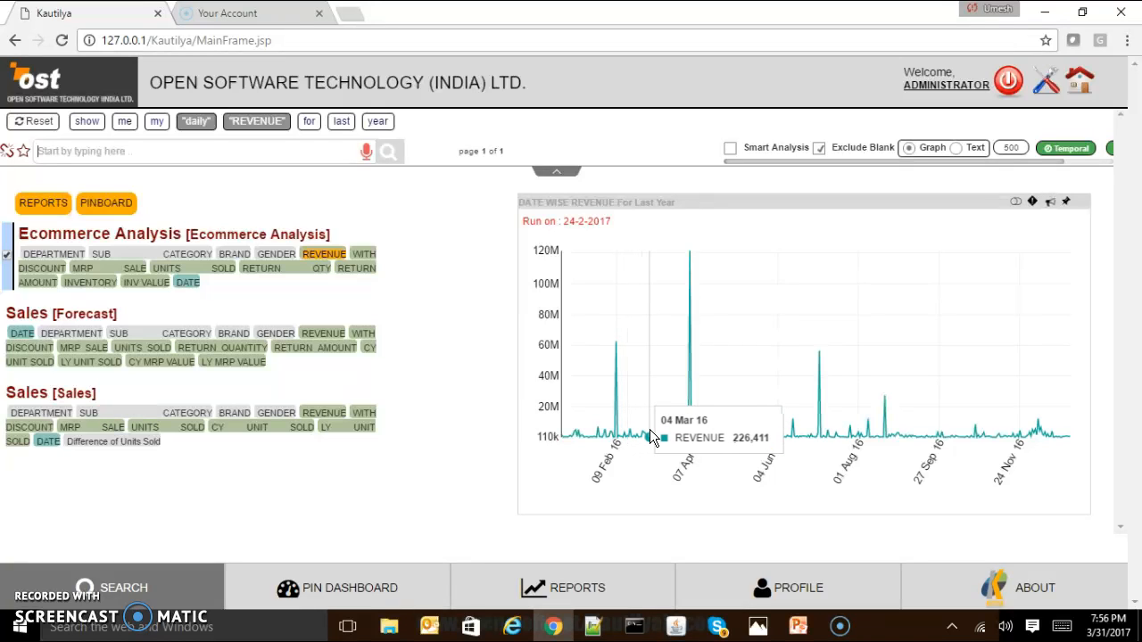
Extend the daily revenue query with "vs 2015" to compare last year against 2015.
{"action": "left_click", "coordinate": [274, 152]}
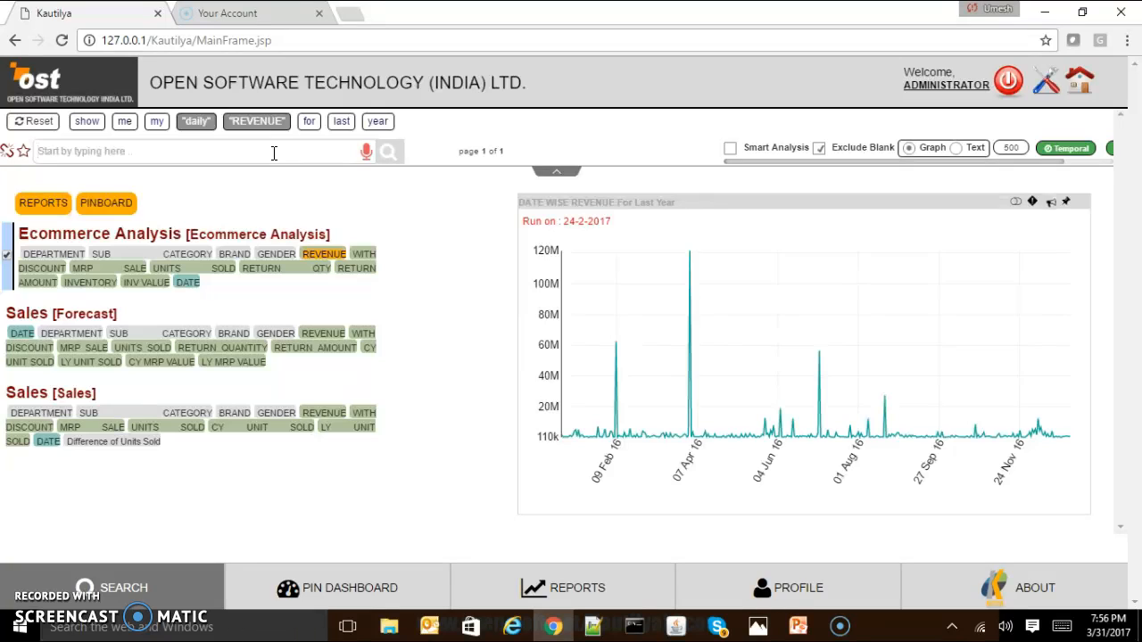
{"action": "type", "text": "vs "}
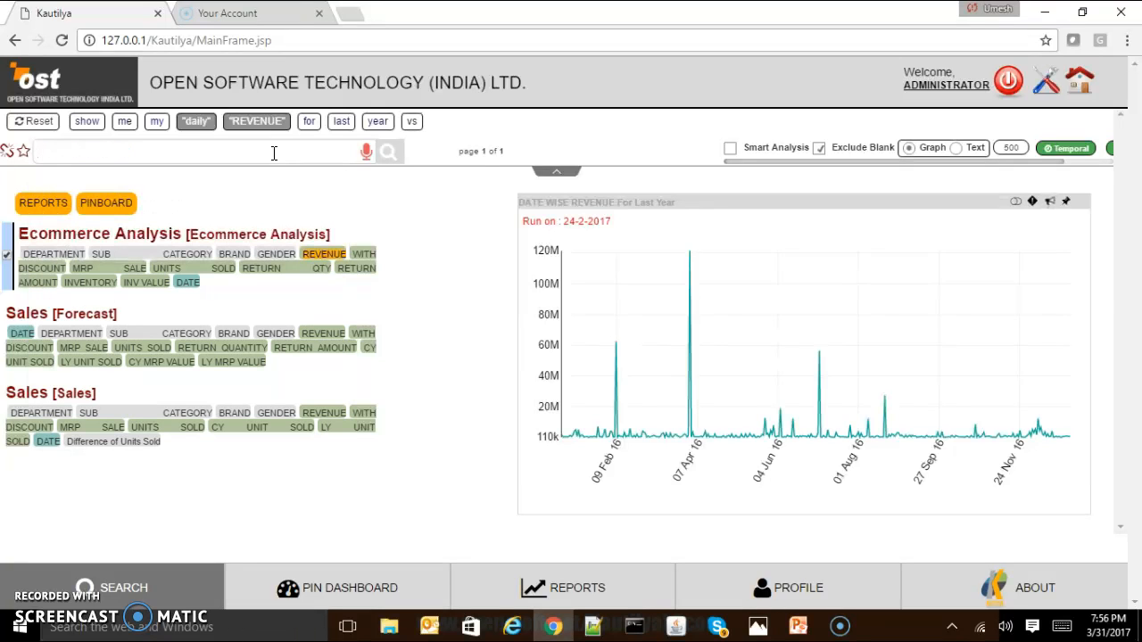
{"action": "type", "text": "2015"}
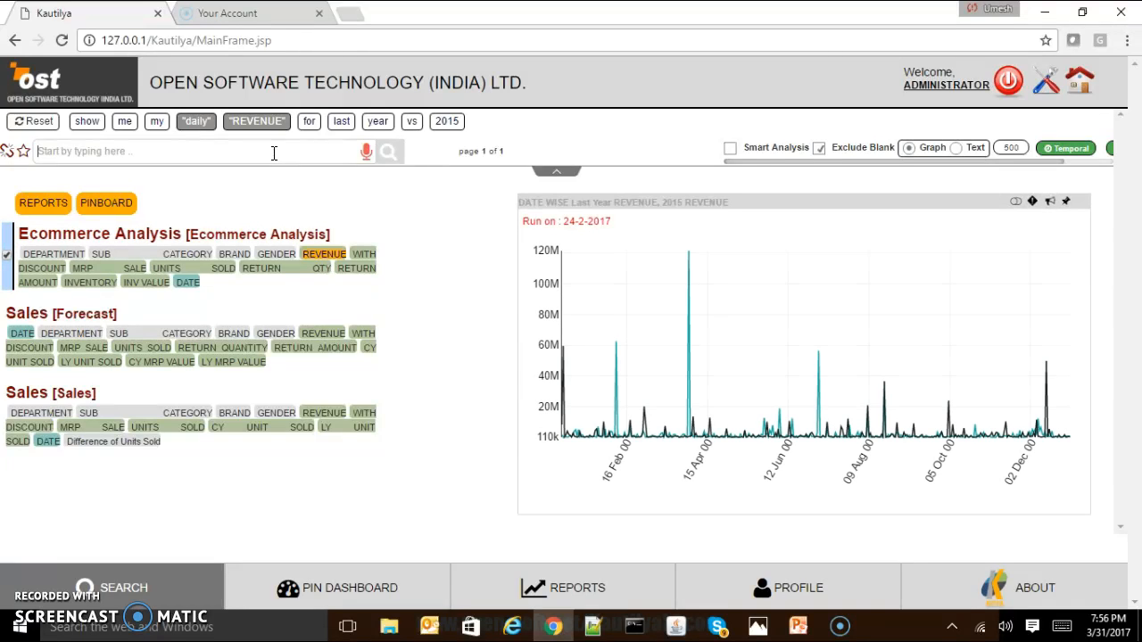
Enlarge the daily comparison chart to examine last year's and 2015 revenue, and close the enlarged view.
{"action": "left_click", "coordinate": [652, 219]}
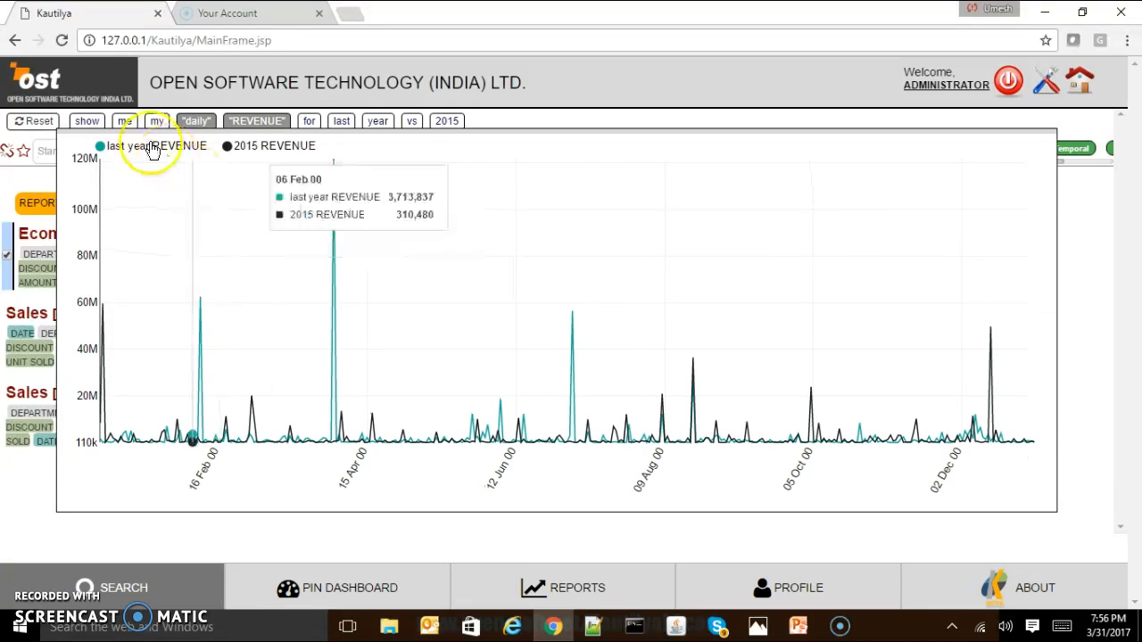
{"action": "mouse_move", "coordinate": [203, 350]}
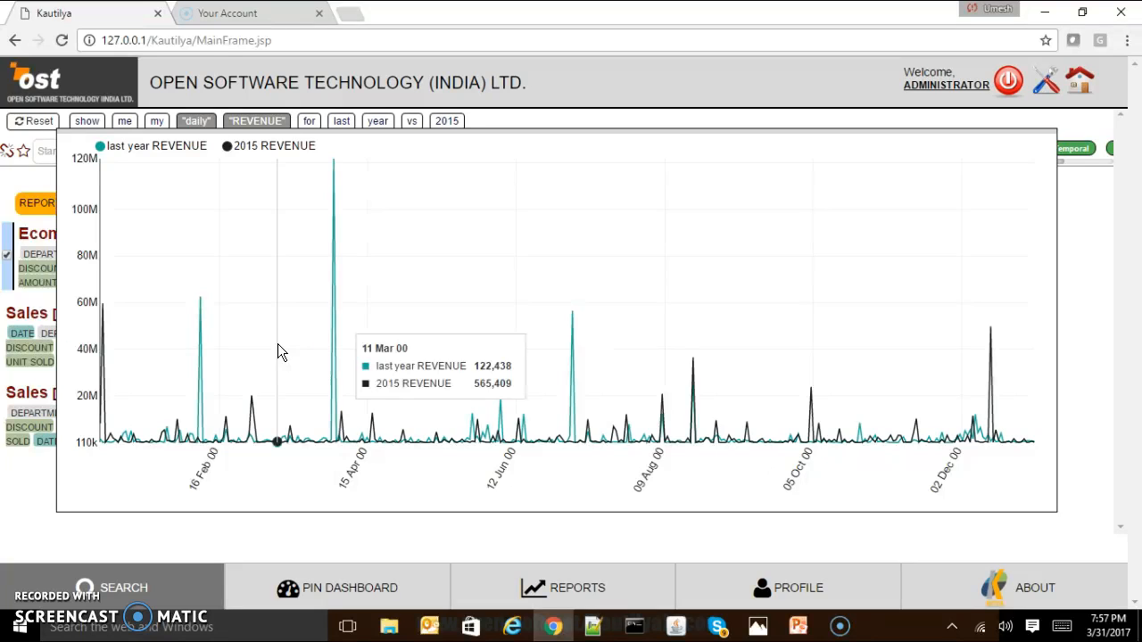
{"action": "left_click", "coordinate": [468, 137]}
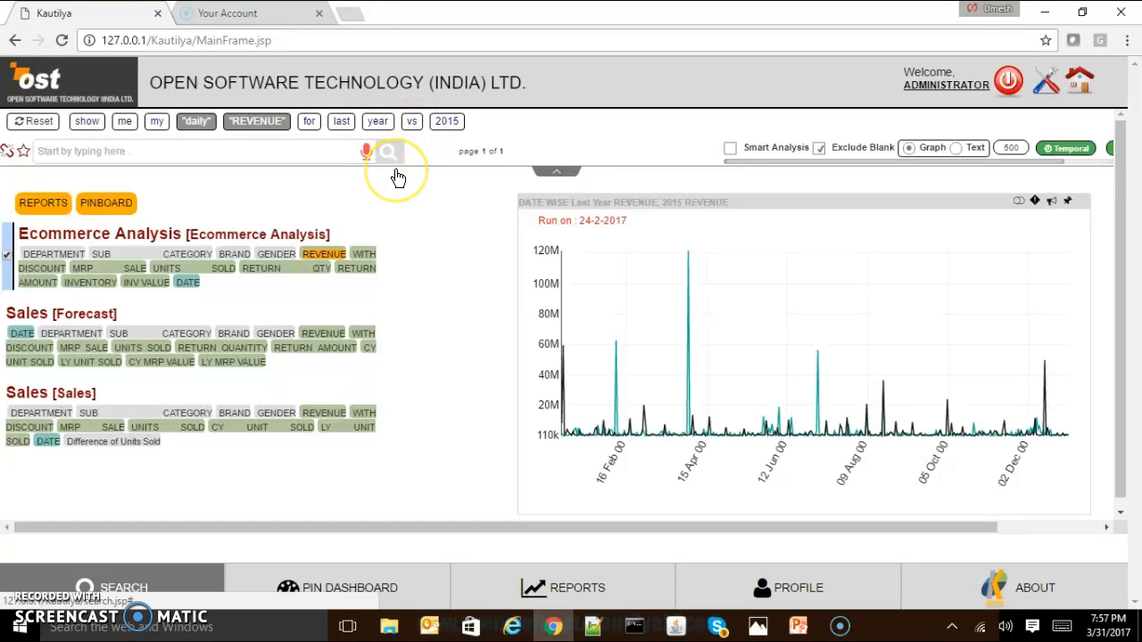
Replace "daily" with "monthly", placed before REVENUE in the query, and run the last year versus 2015 comparison.
{"action": "left_click", "coordinate": [193, 121]}
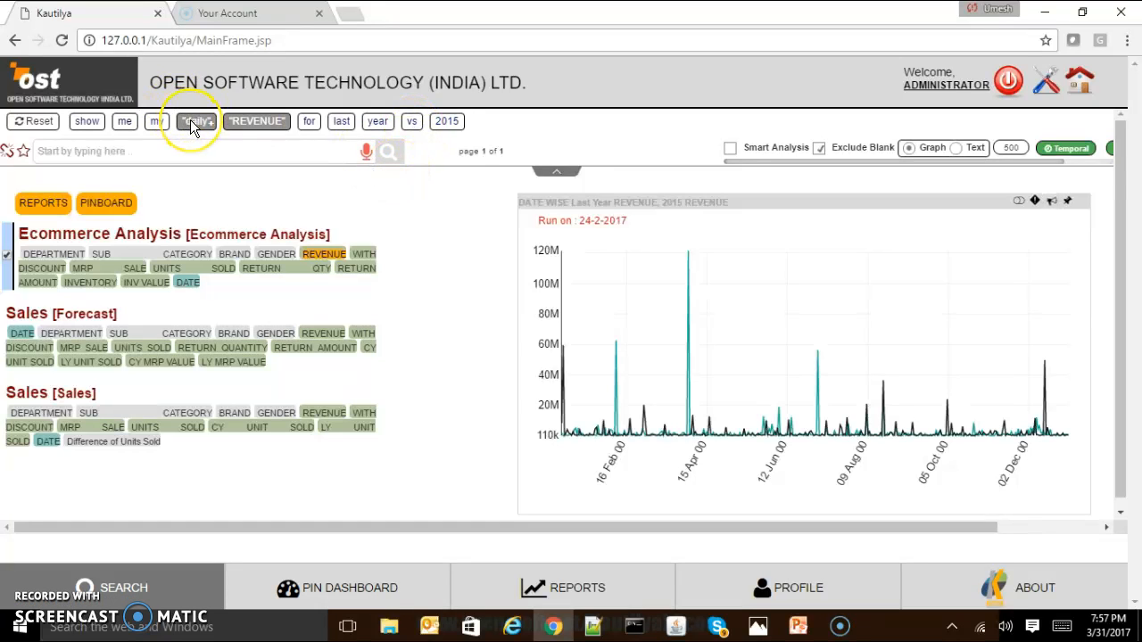
{"action": "left_click", "coordinate": [194, 150]}
{"action": "type", "text": "month"}
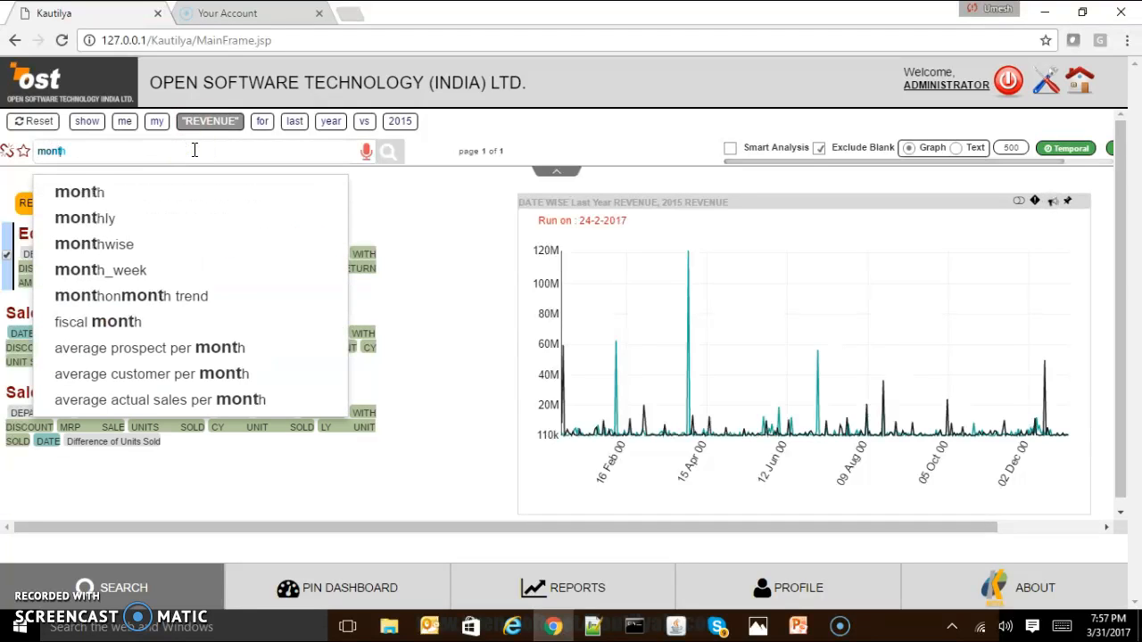
{"action": "type", "text": "ly"}
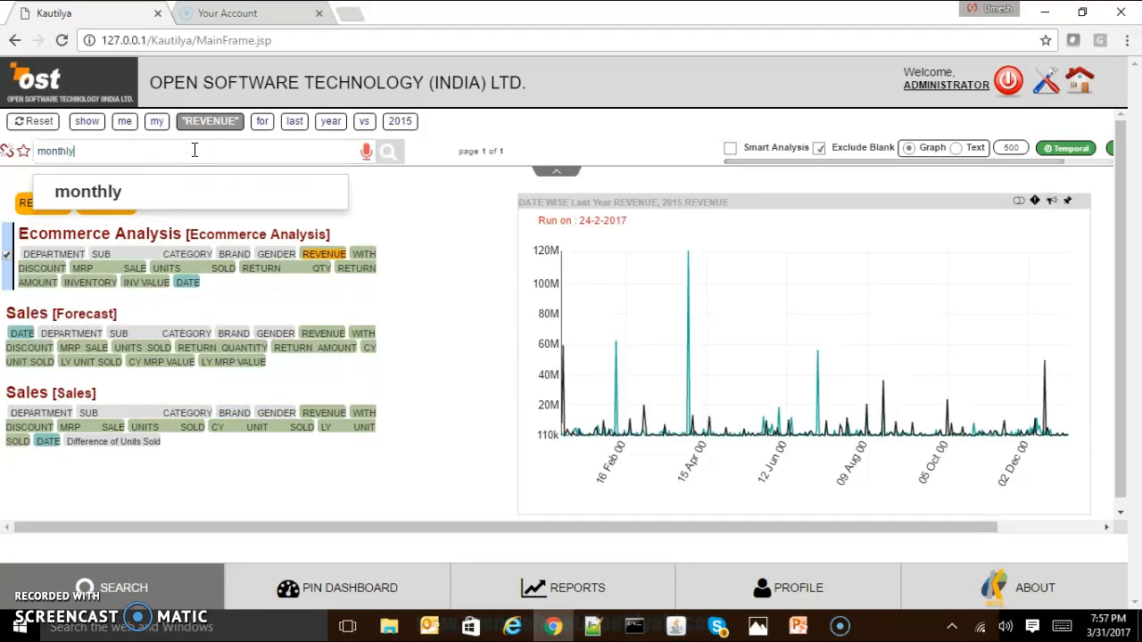
{"action": "key", "text": "Down"}
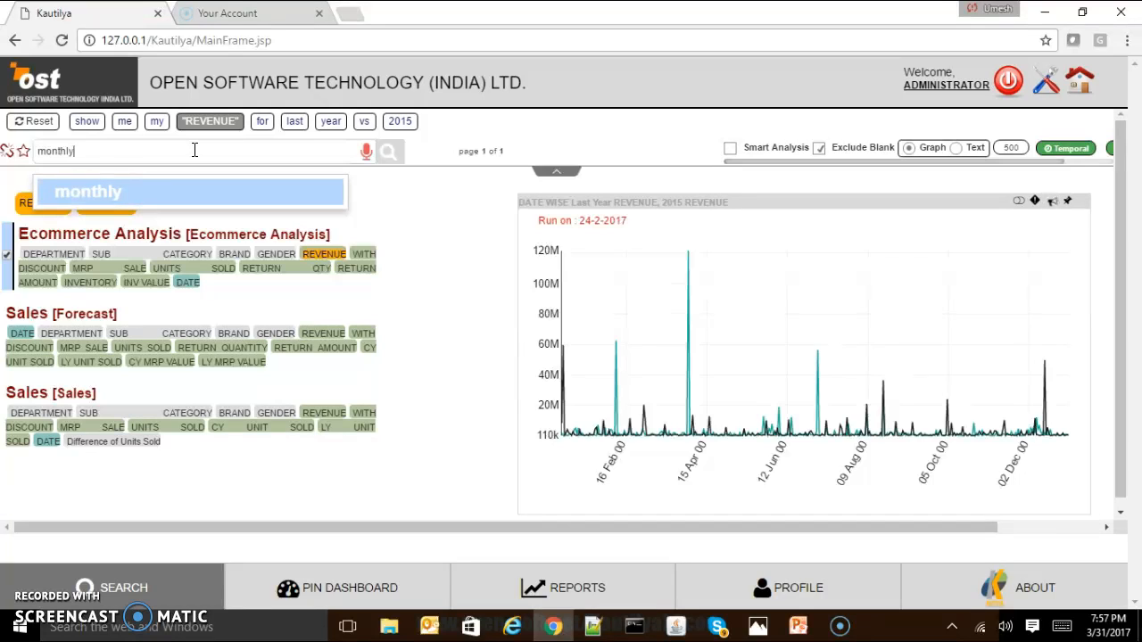
{"action": "key", "text": "Return"}
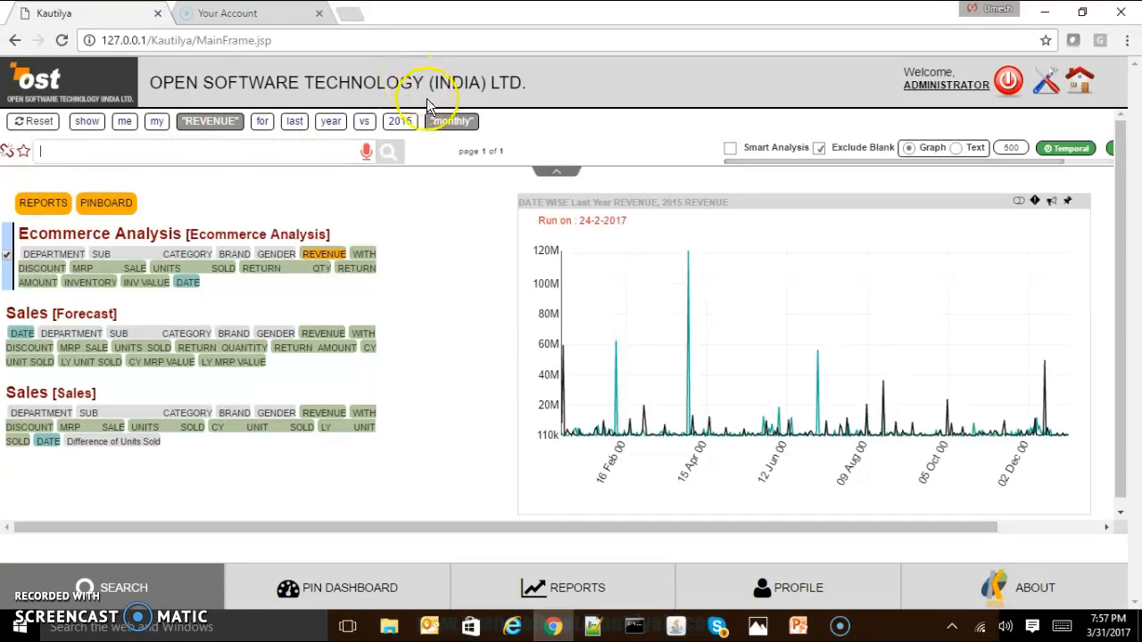
{"action": "left_click_drag", "start_coordinate": [473, 127], "coordinate": [194, 125]}
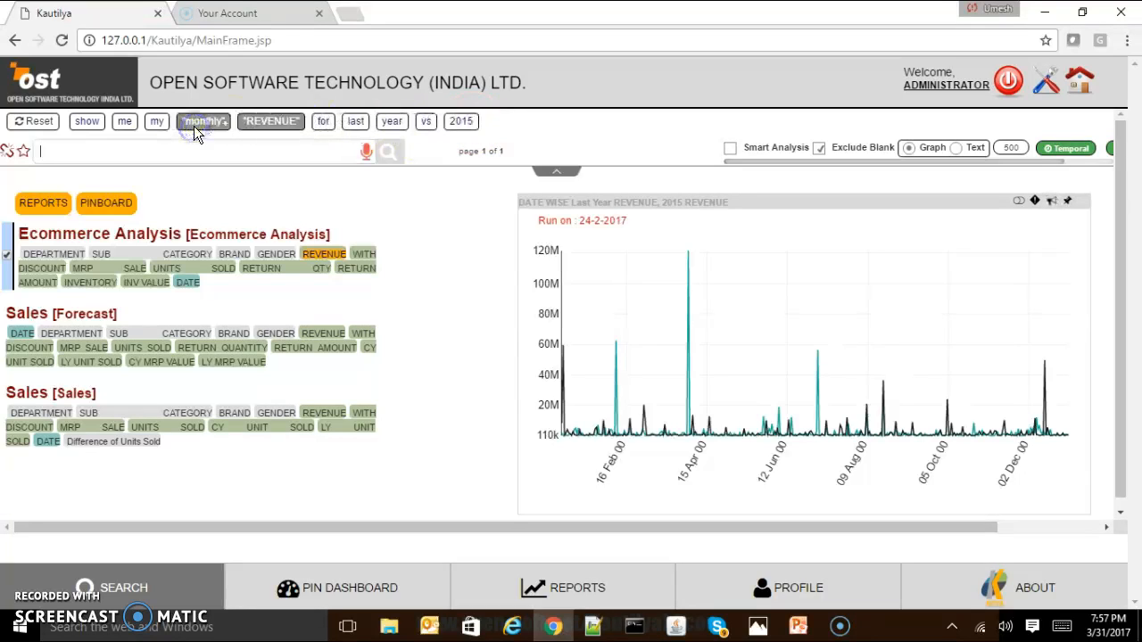
{"action": "left_click", "coordinate": [385, 153]}
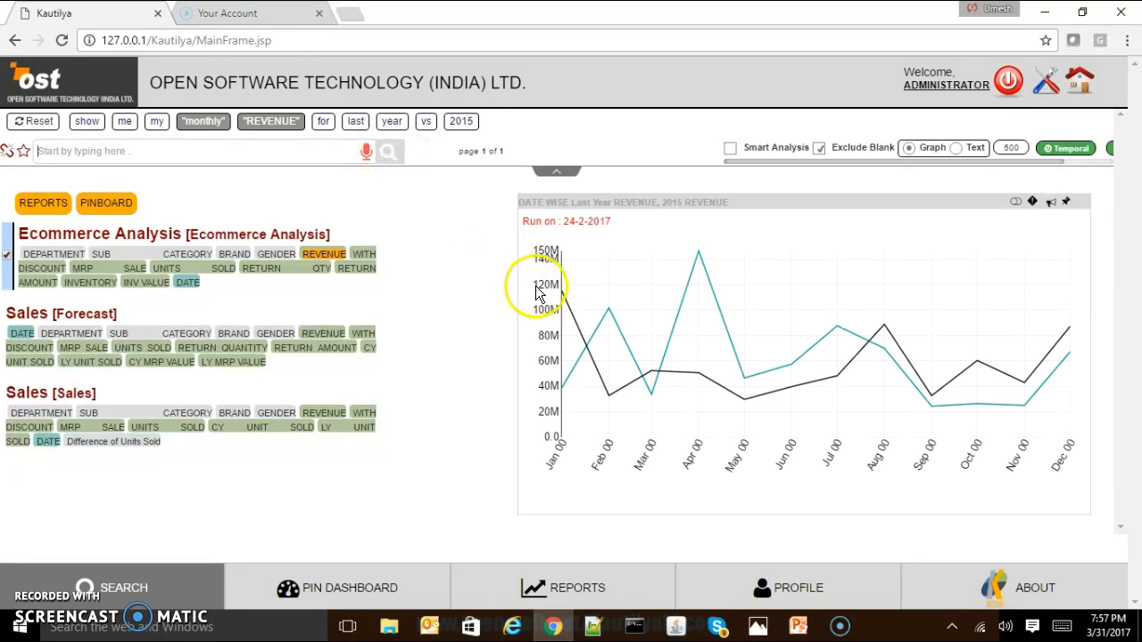
{"action": "mouse_move", "coordinate": [589, 306]}
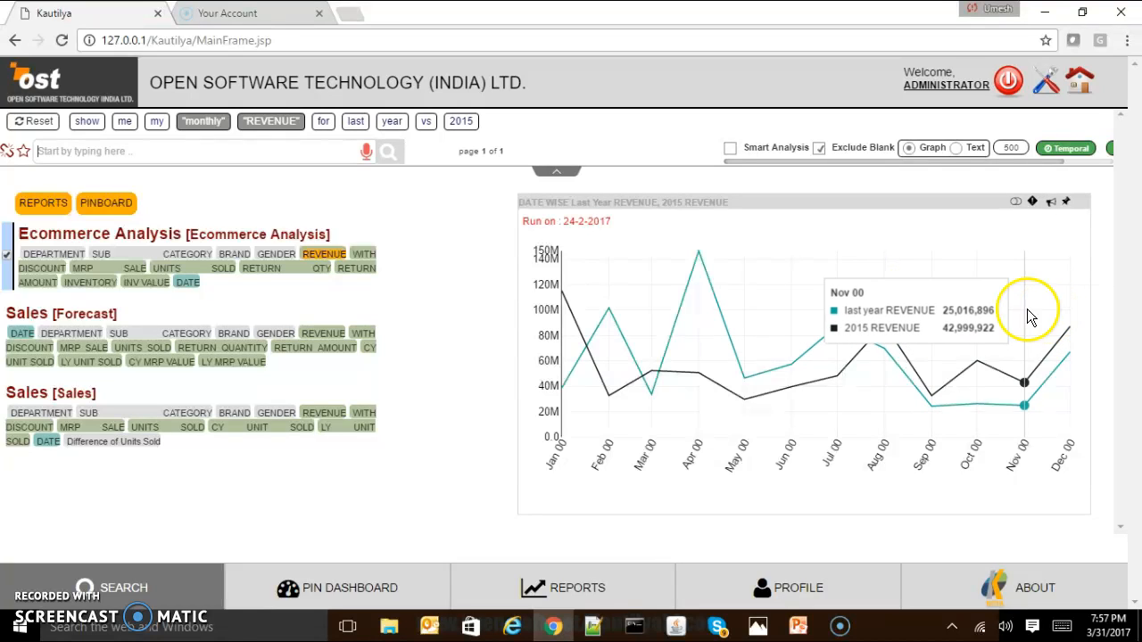
Replace "monthly" with "yearly", placed before REVENUE in the query, and run the last year versus 2015 comparison.
{"action": "left_click", "coordinate": [204, 123]}
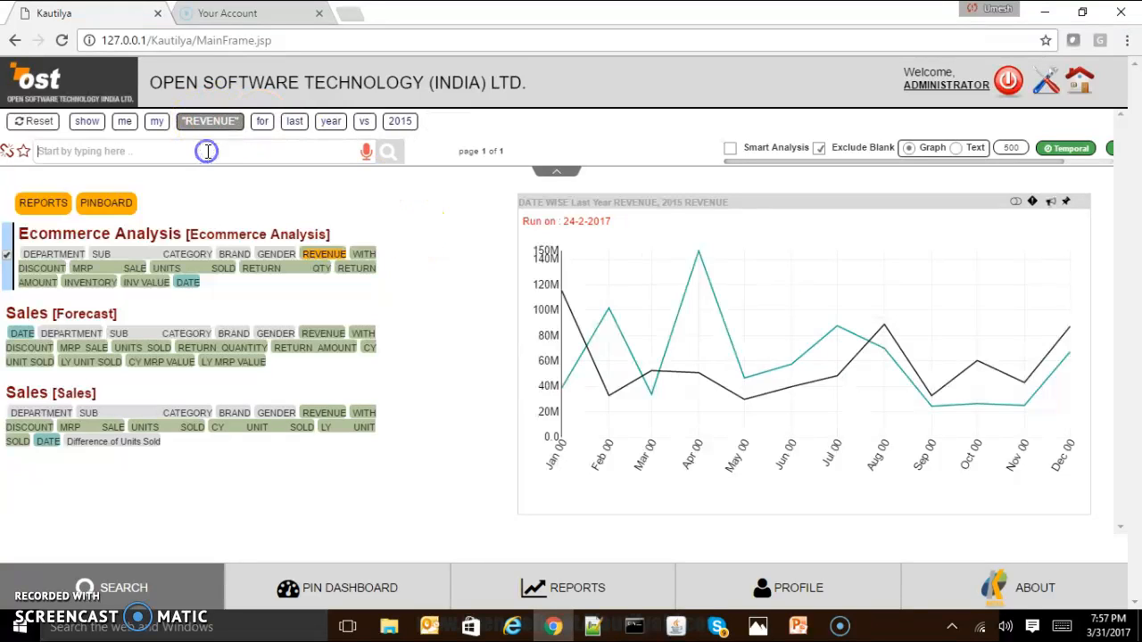
{"action": "type", "text": "yearly"}
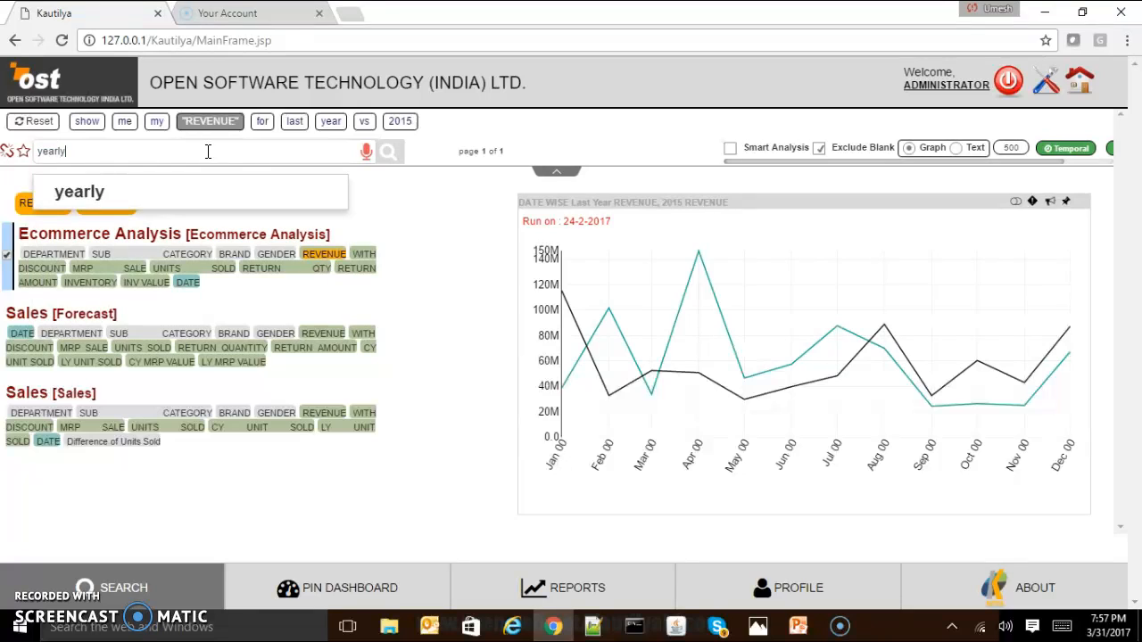
{"action": "key", "text": "Return"}
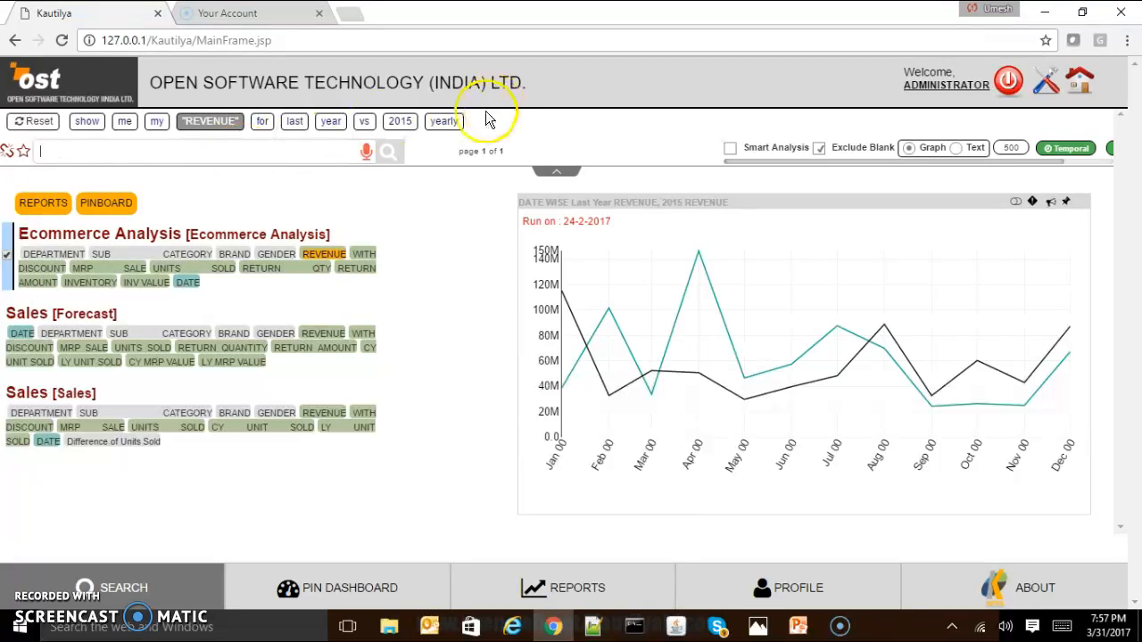
{"action": "left_click_drag", "start_coordinate": [446, 126], "coordinate": [193, 127]}
{"action": "left_click", "coordinate": [390, 152]}
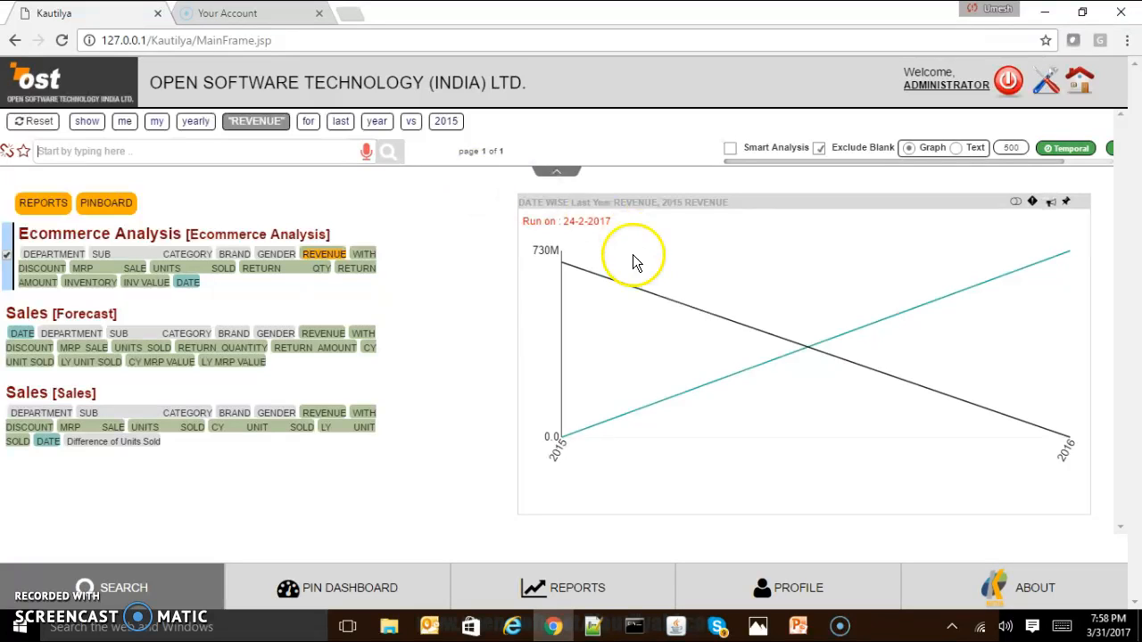
{"action": "mouse_move", "coordinate": [699, 313]}
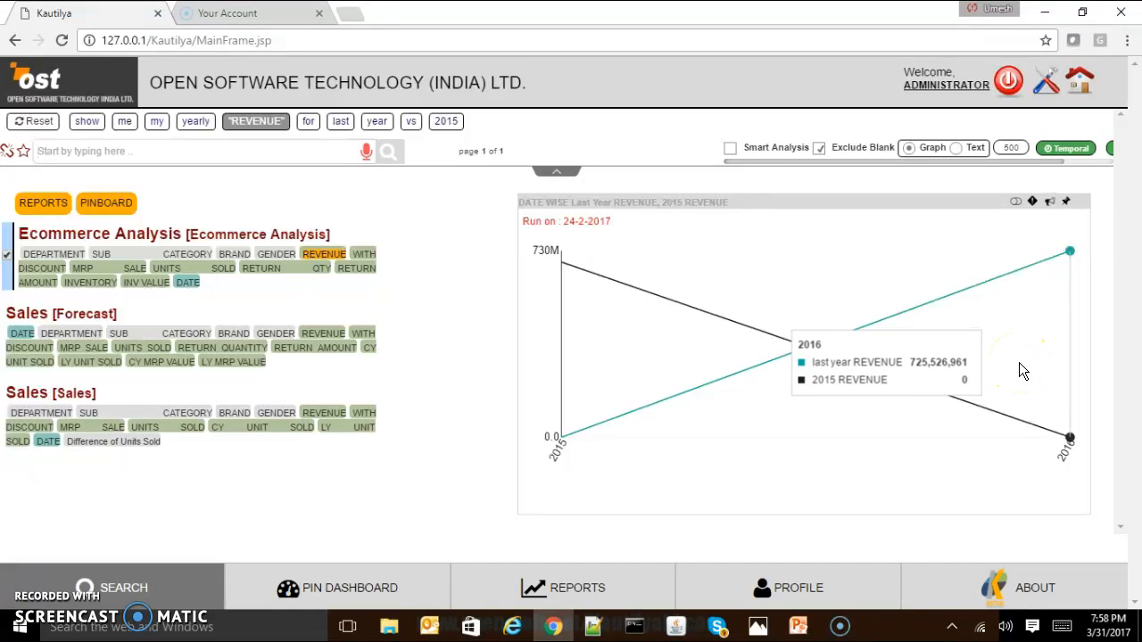
Remove "yearly" and "last year vs 2015" from the query and add "daily" before REVENUE.
{"action": "left_click", "coordinate": [271, 152]}
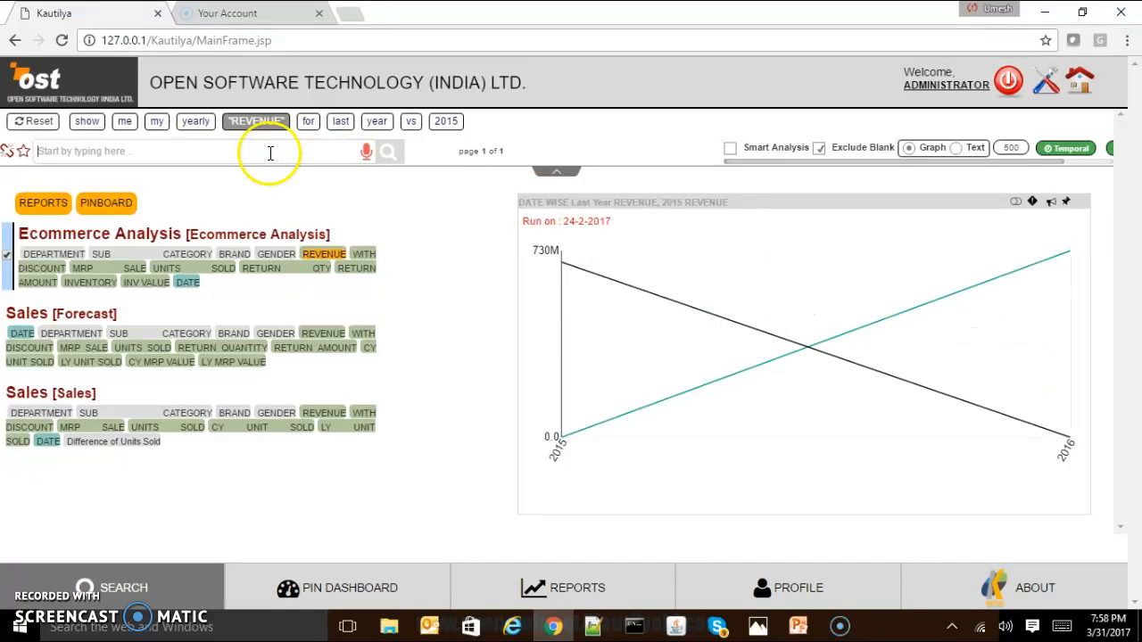
{"action": "left_click", "coordinate": [193, 125]}
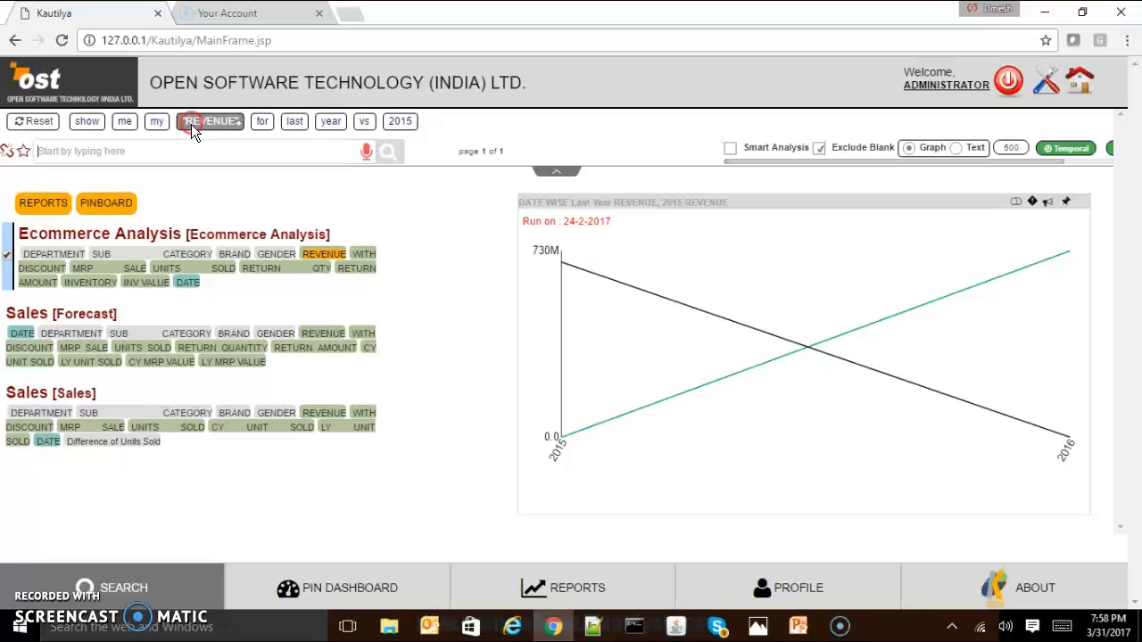
{"action": "left_click", "coordinate": [294, 125]}
{"action": "left_click", "coordinate": [294, 125]}
{"action": "left_click", "coordinate": [295, 125]}
{"action": "left_click", "coordinate": [294, 125]}
{"action": "left_click", "coordinate": [263, 148]}
{"action": "type", "text": "daily"}
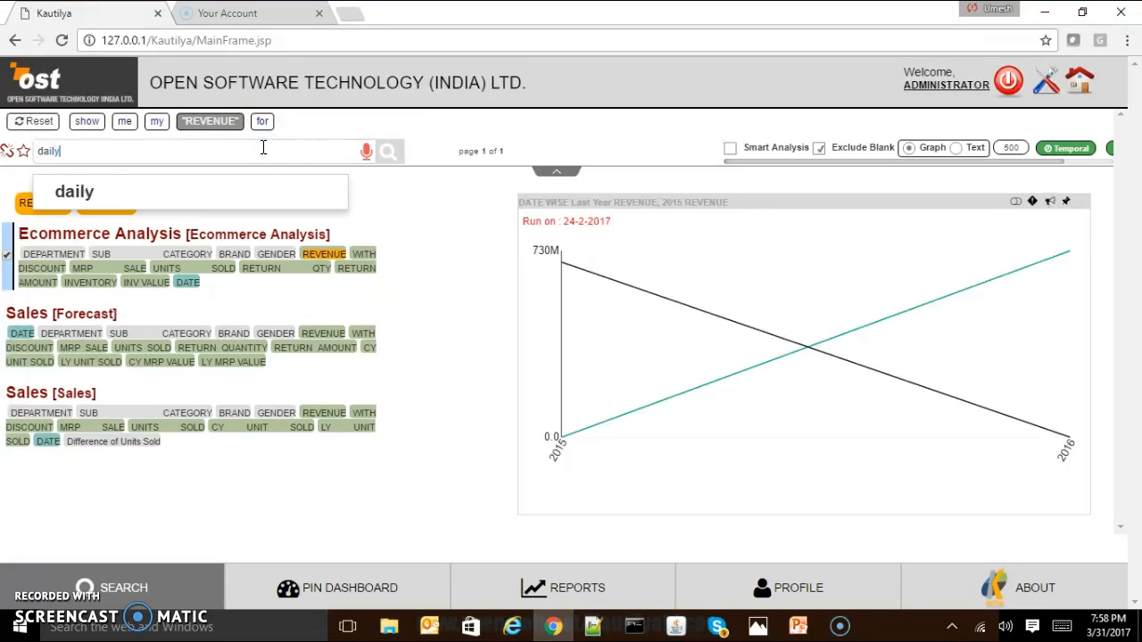
{"action": "key", "text": "Return"}
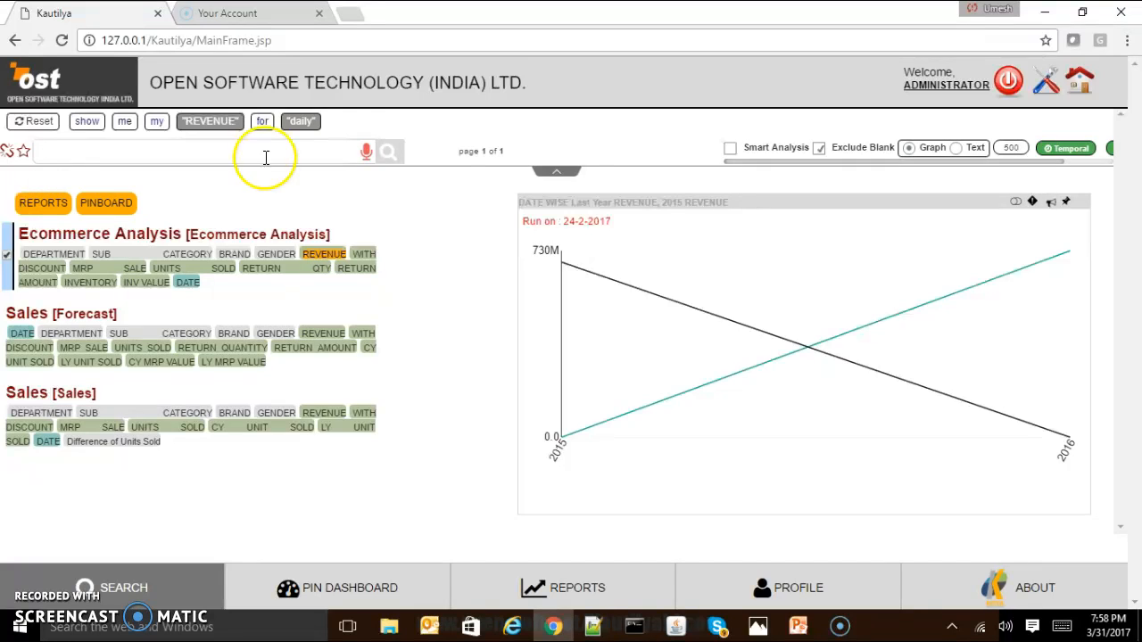
{"action": "left_click_drag", "start_coordinate": [312, 125], "coordinate": [188, 125]}
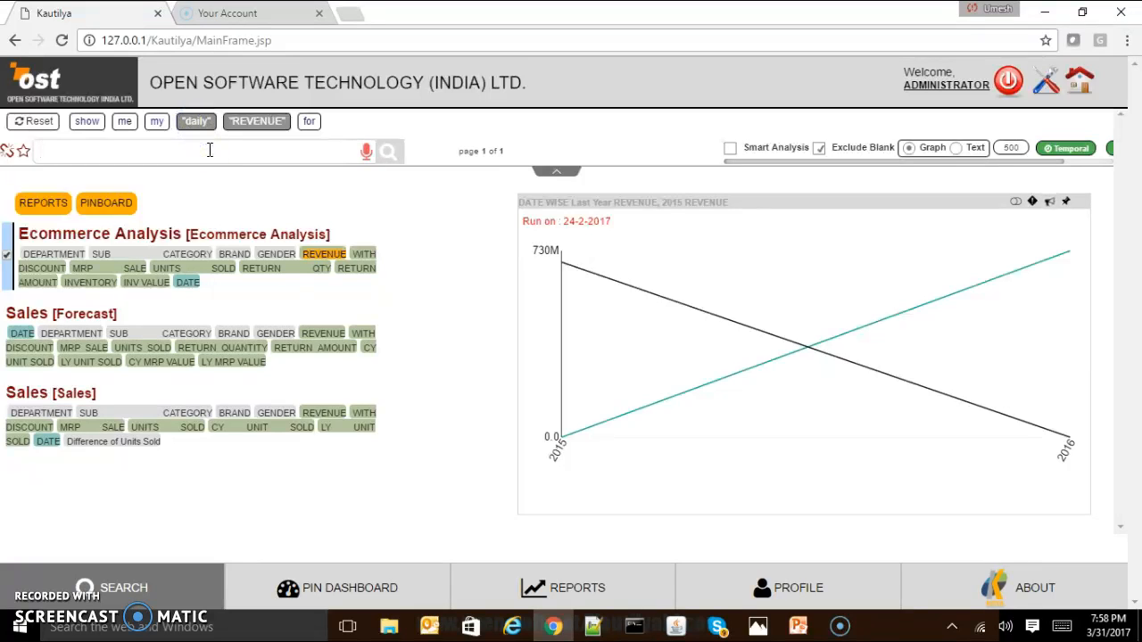
Add "department" after REVENUE, remove "for", and run the daily department revenue query on the Ecommerce Analysis data.
{"action": "type", "text": "department"}
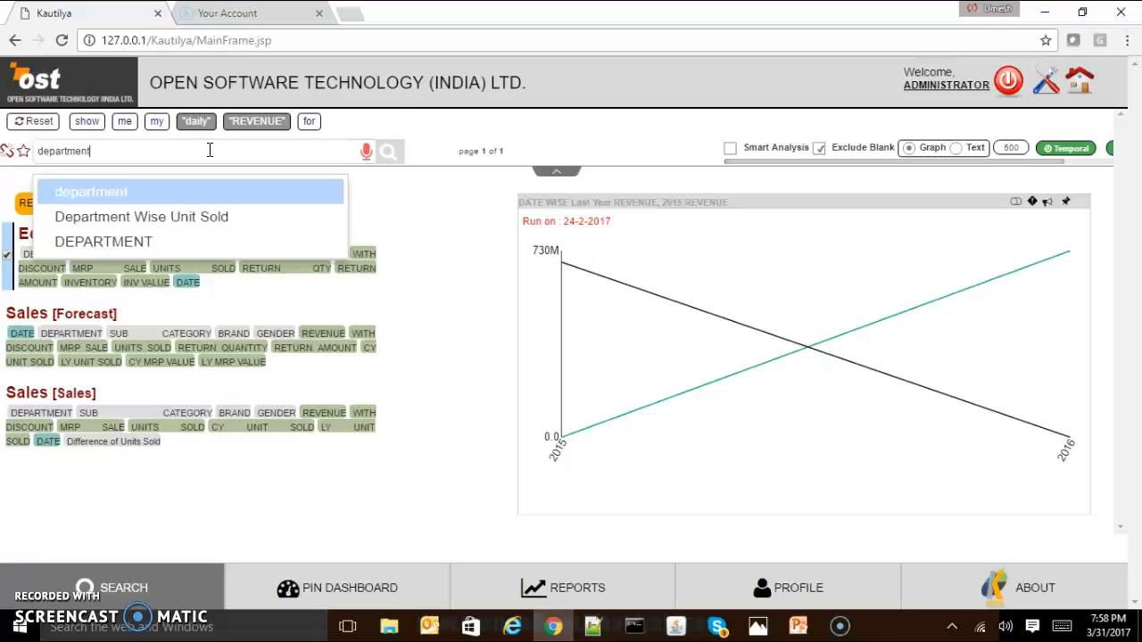
{"action": "left_click", "coordinate": [204, 189]}
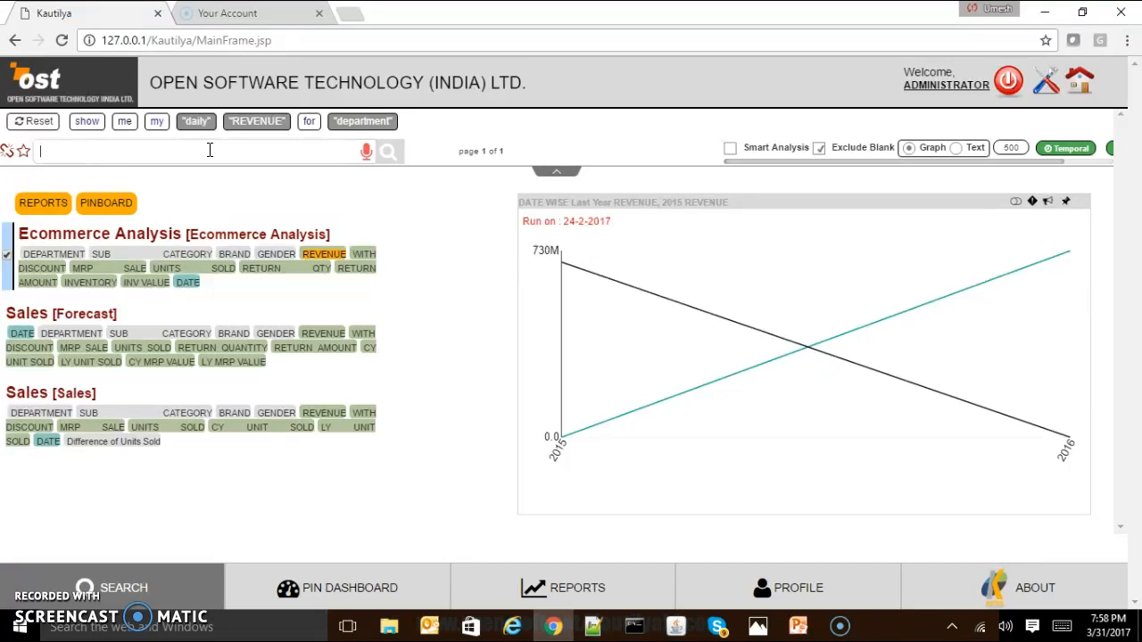
{"action": "left_click_drag", "start_coordinate": [385, 124], "coordinate": [327, 120]}
{"action": "left_click", "coordinate": [386, 121]}
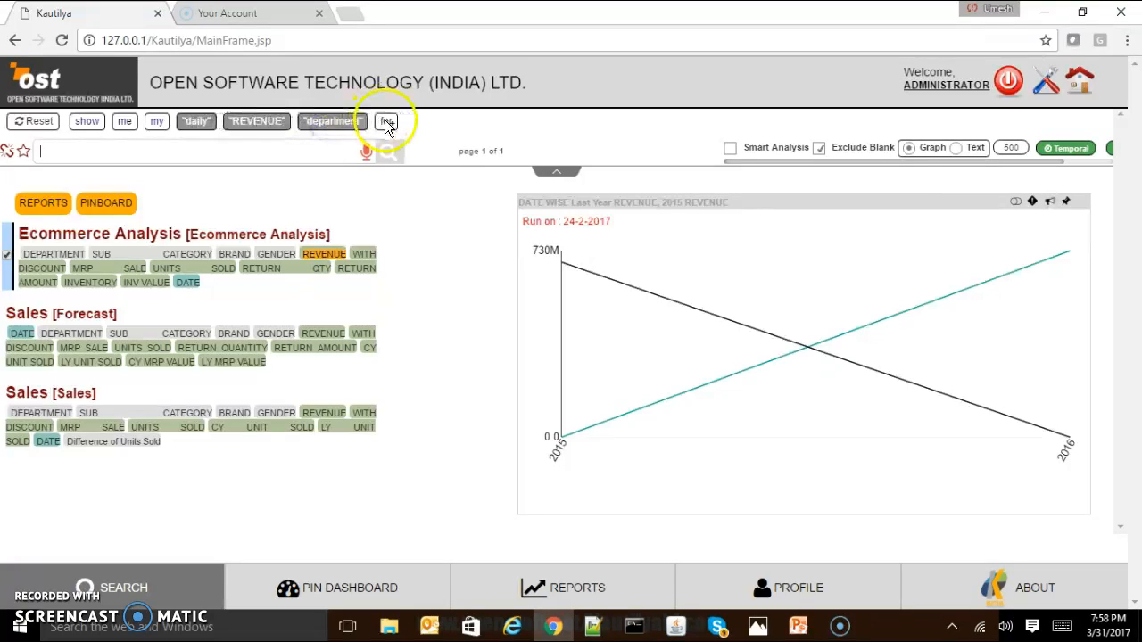
{"action": "left_click", "coordinate": [399, 161]}
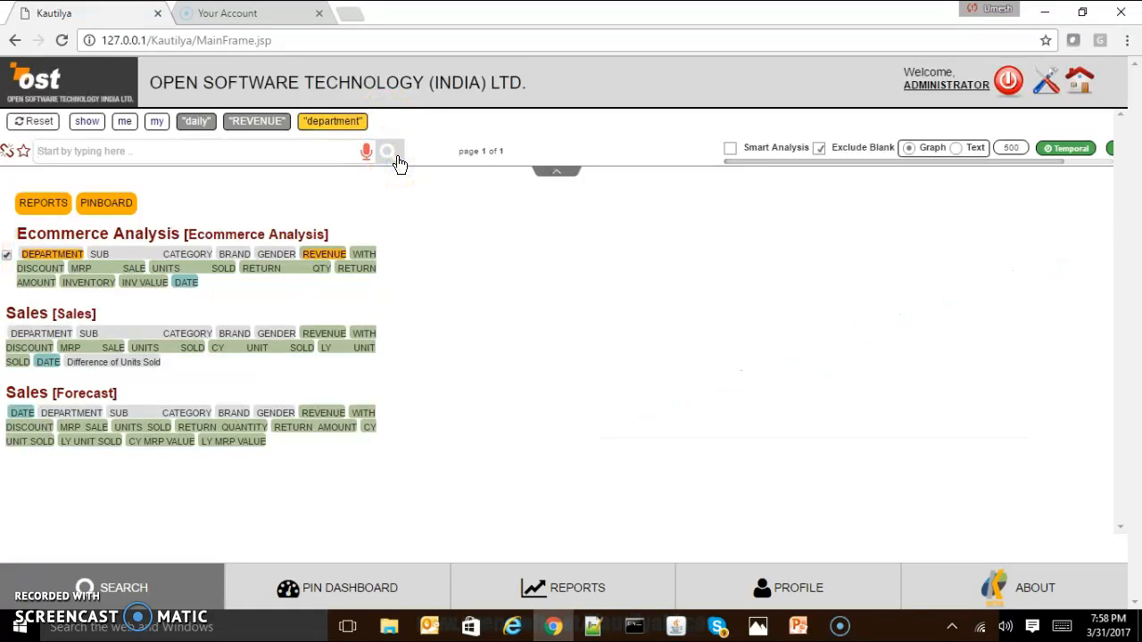
{"action": "left_click", "coordinate": [70, 256]}
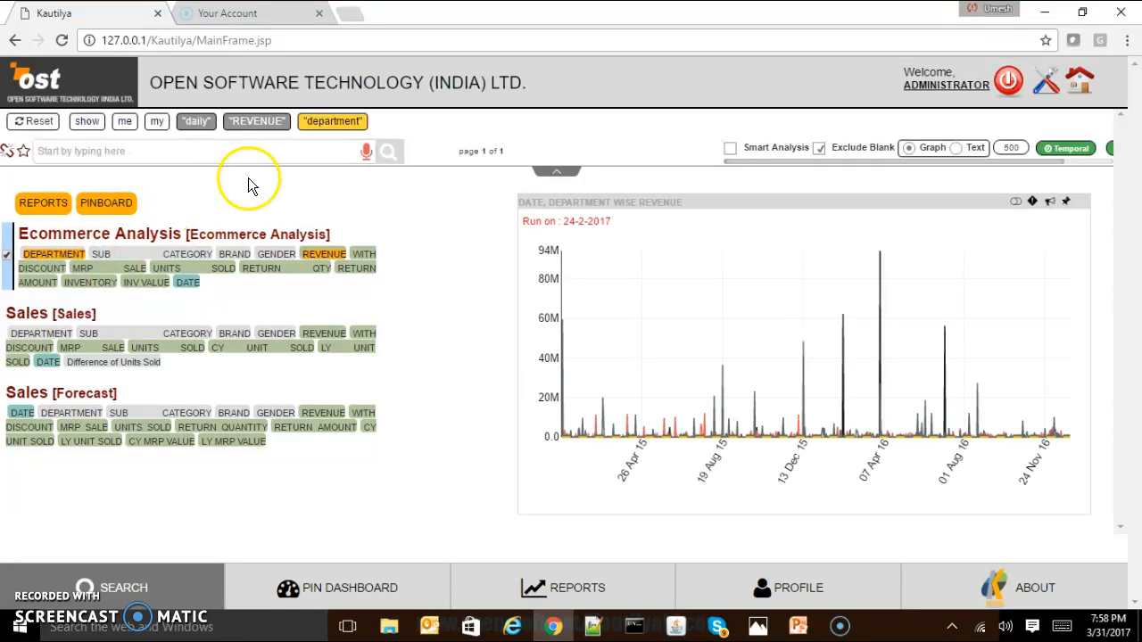
{"action": "mouse_move", "coordinate": [589, 381]}
Append the "percentage contribution" function to the daily department revenue query and run it.
{"action": "type", "text": "performers"}
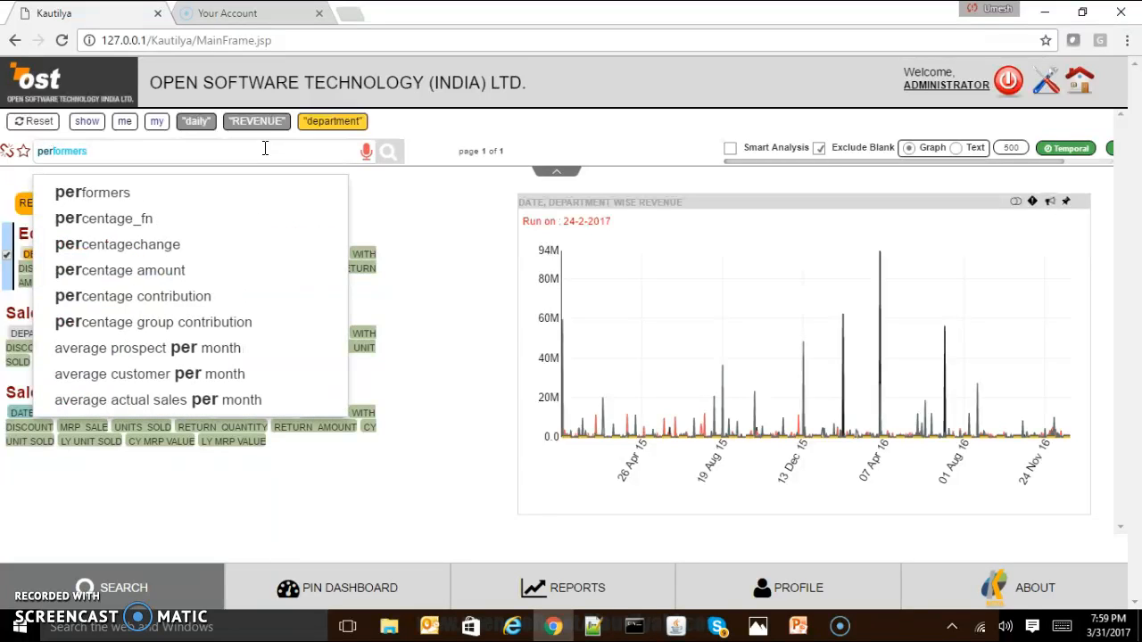
{"action": "key", "text": "Down"}
{"action": "key", "text": "Down"}
{"action": "key", "text": "Down"}
{"action": "key", "text": "Down"}
{"action": "key", "text": "Down"}
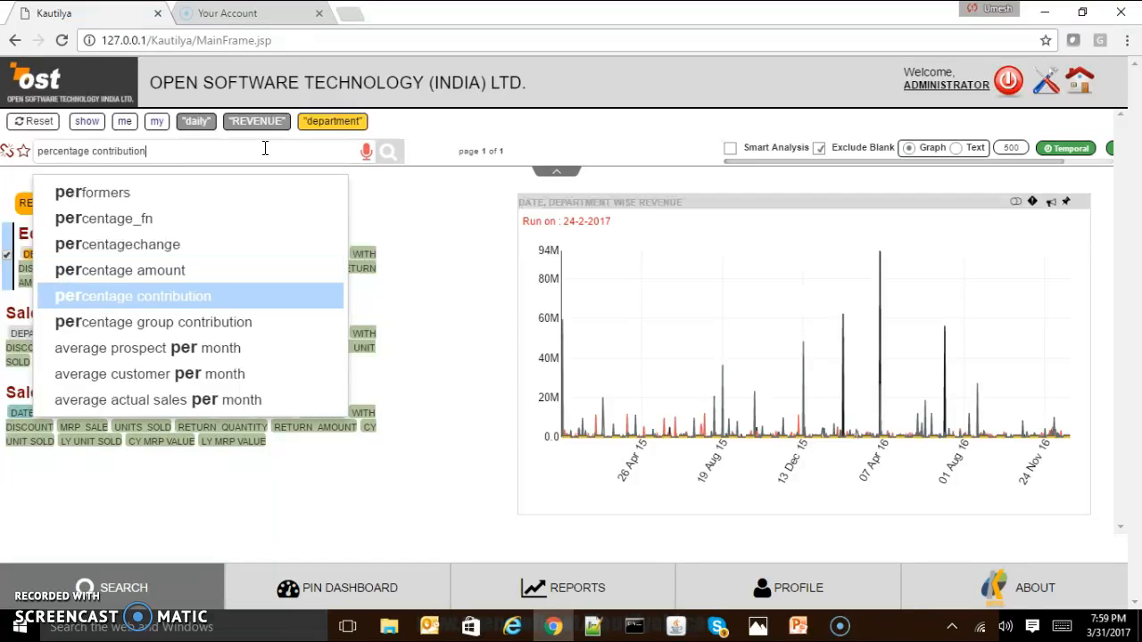
{"action": "key", "text": "Return"}
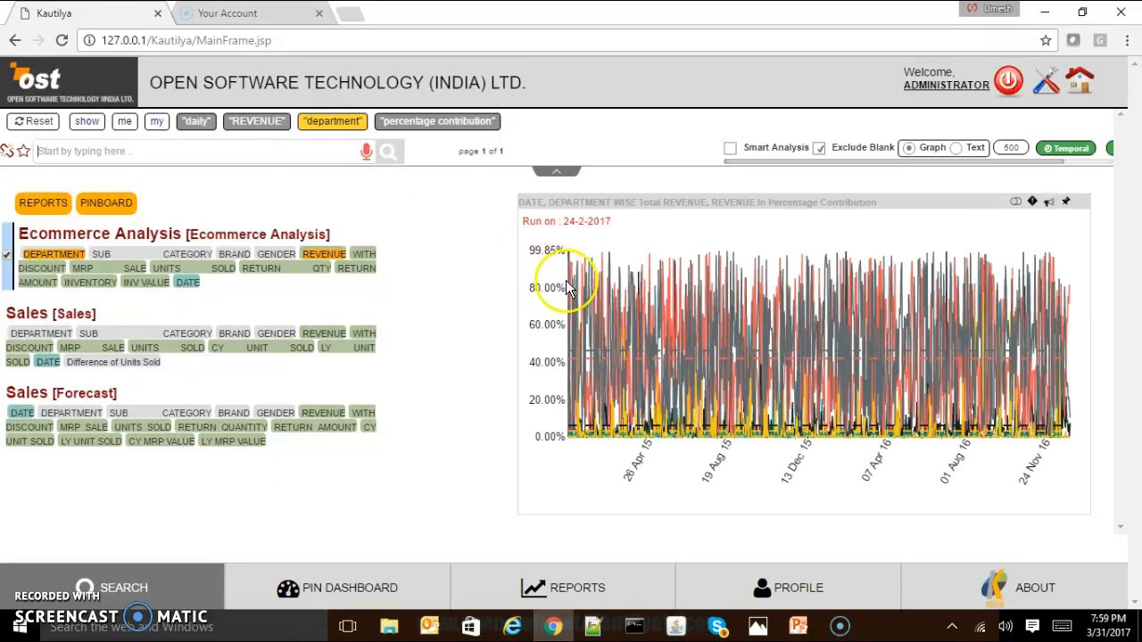
{"action": "mouse_move", "coordinate": [576, 286]}
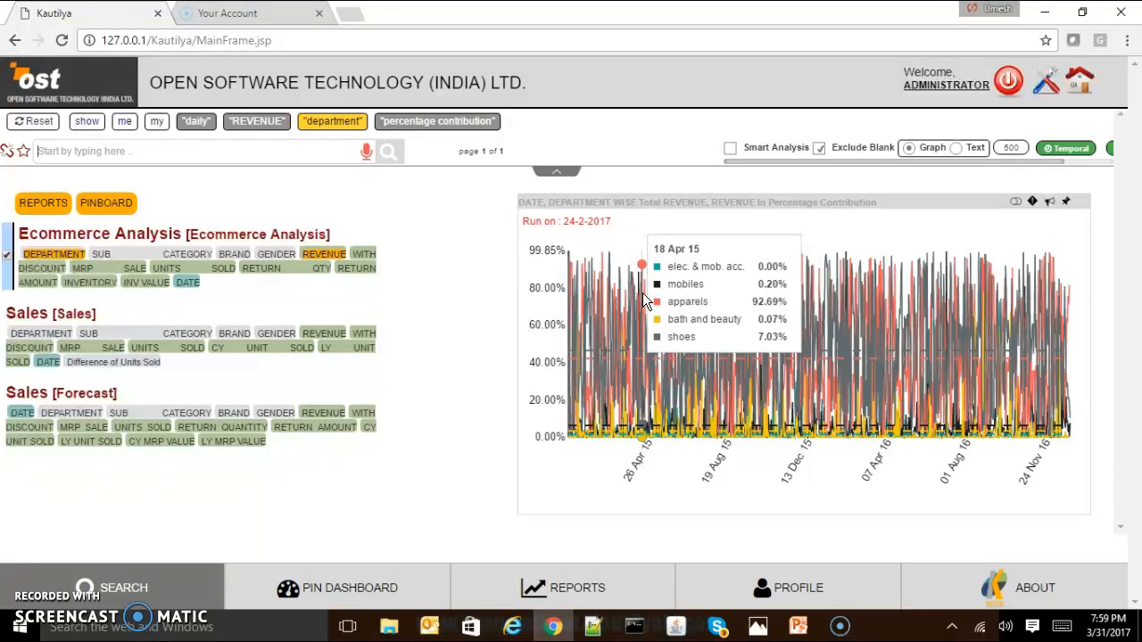
Replace "department" and "percentage contribution" with "_agg" in the daily revenue query and run it.
{"action": "left_click", "coordinate": [408, 120]}
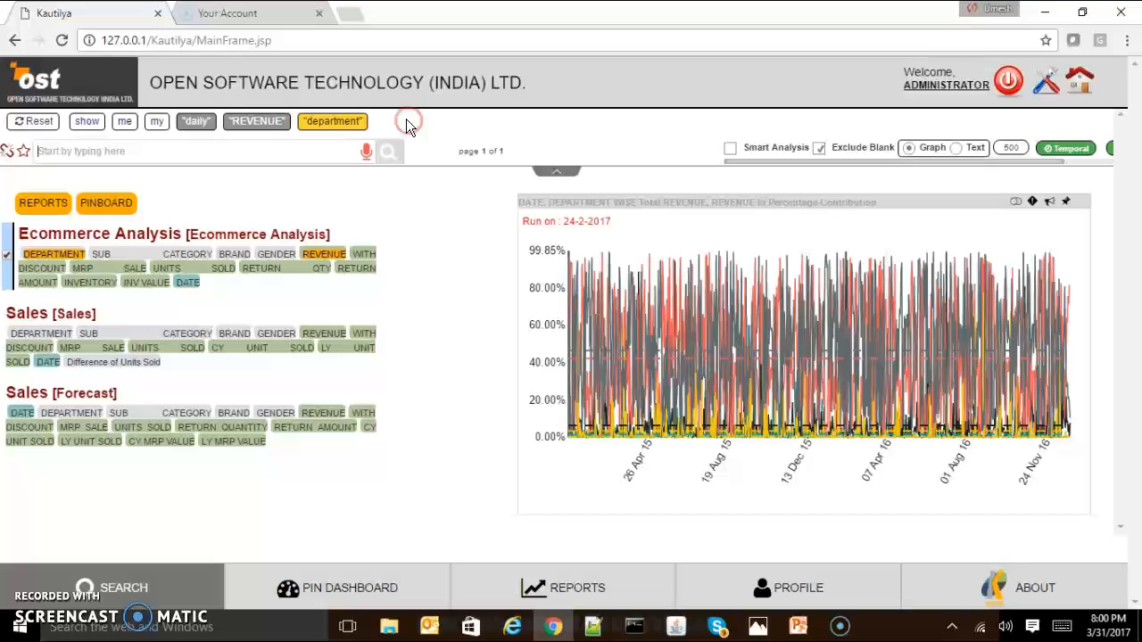
{"action": "left_click", "coordinate": [325, 125]}
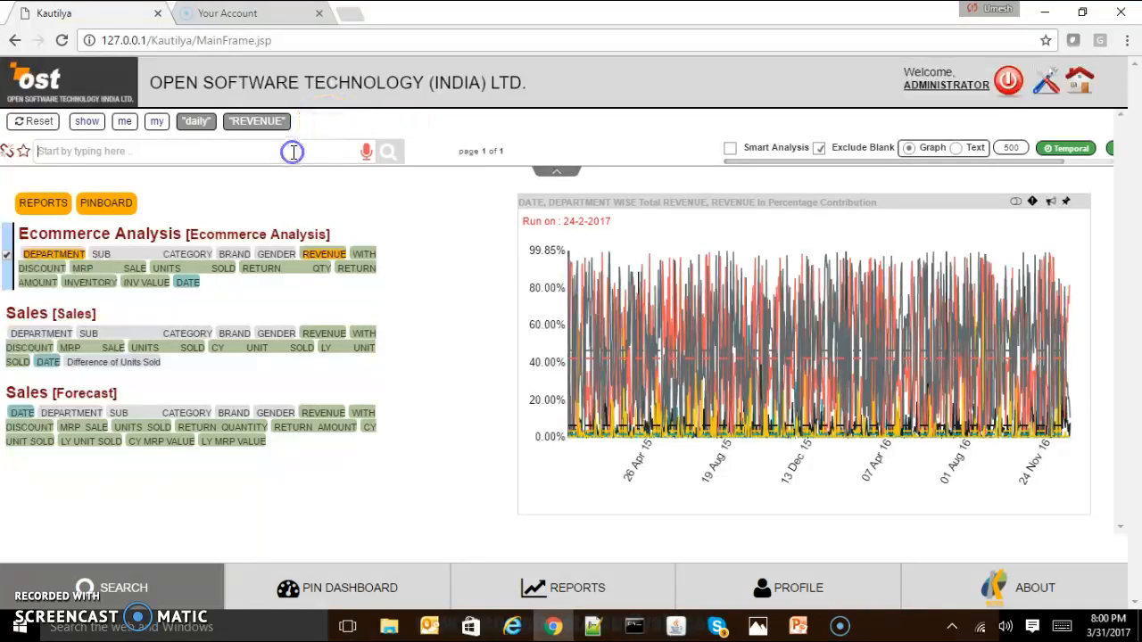
{"action": "left_click", "coordinate": [293, 152]}
{"action": "type", "text": "_a"}
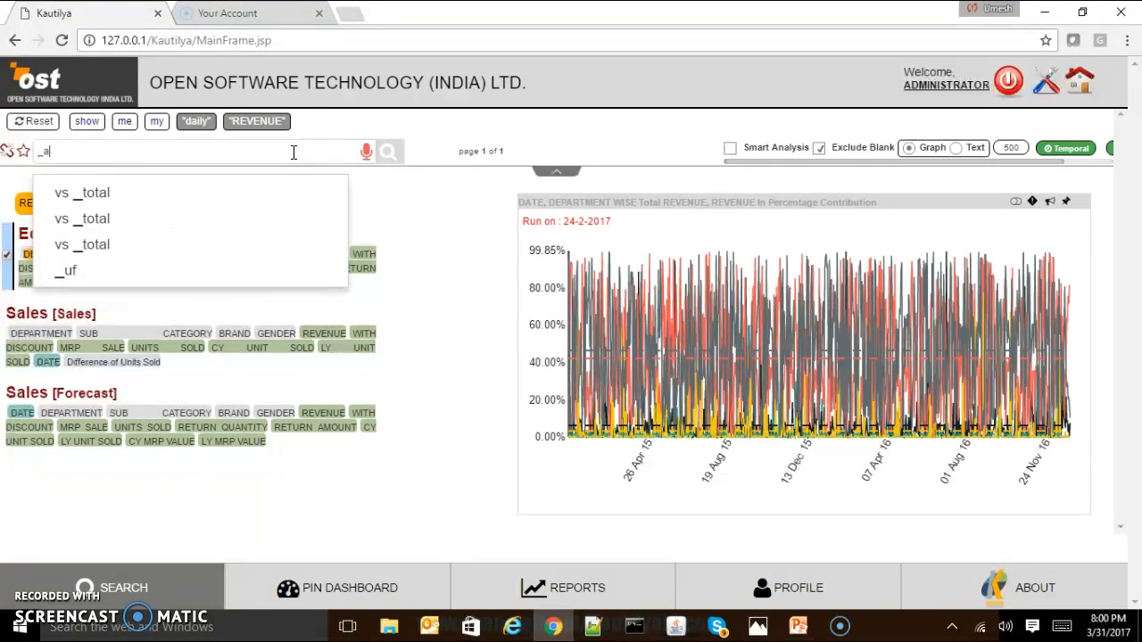
{"action": "type", "text": "gg"}
{"action": "key", "text": "Return"}
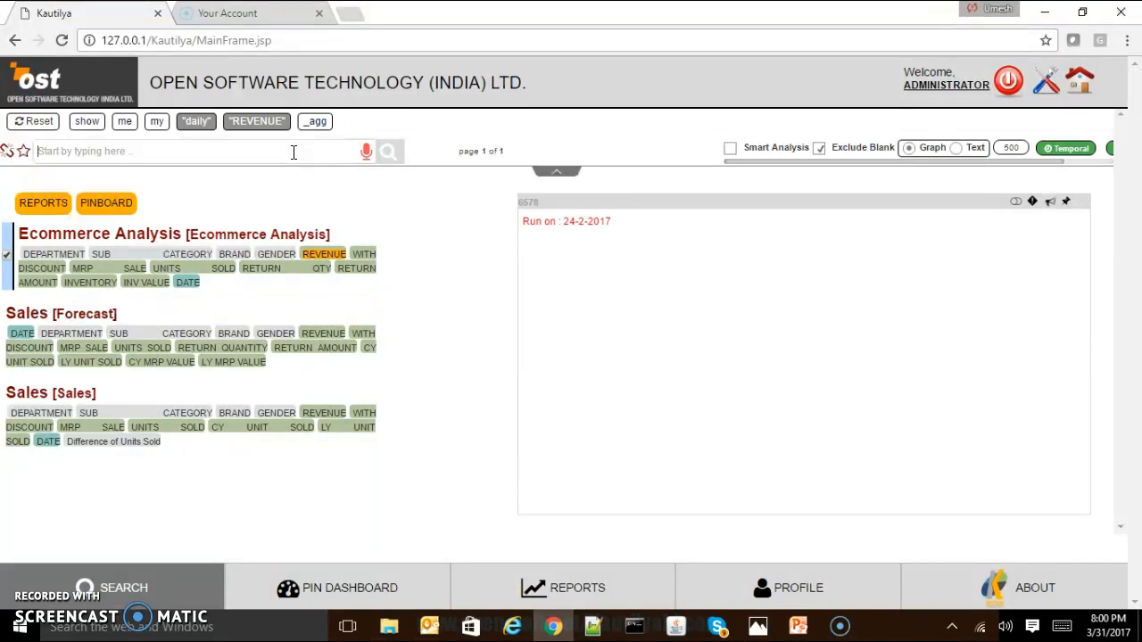
{"action": "mouse_move", "coordinate": [571, 442]}
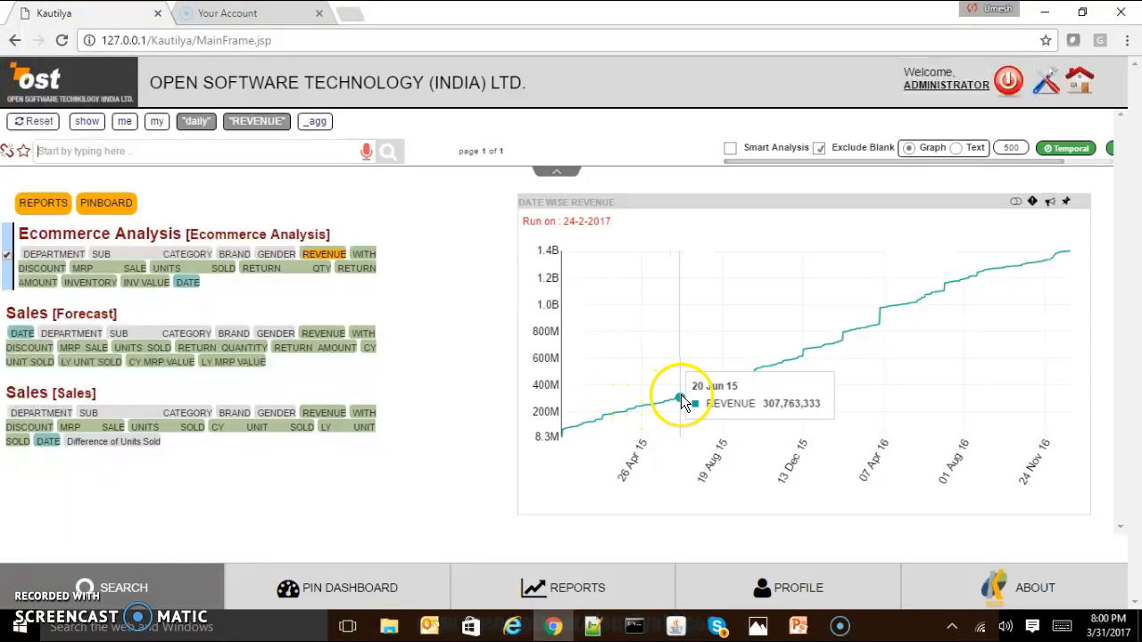
Remove "_agg", "daily" and REVENUE from the query, keeping only "show me my".
{"action": "left_click", "coordinate": [314, 123]}
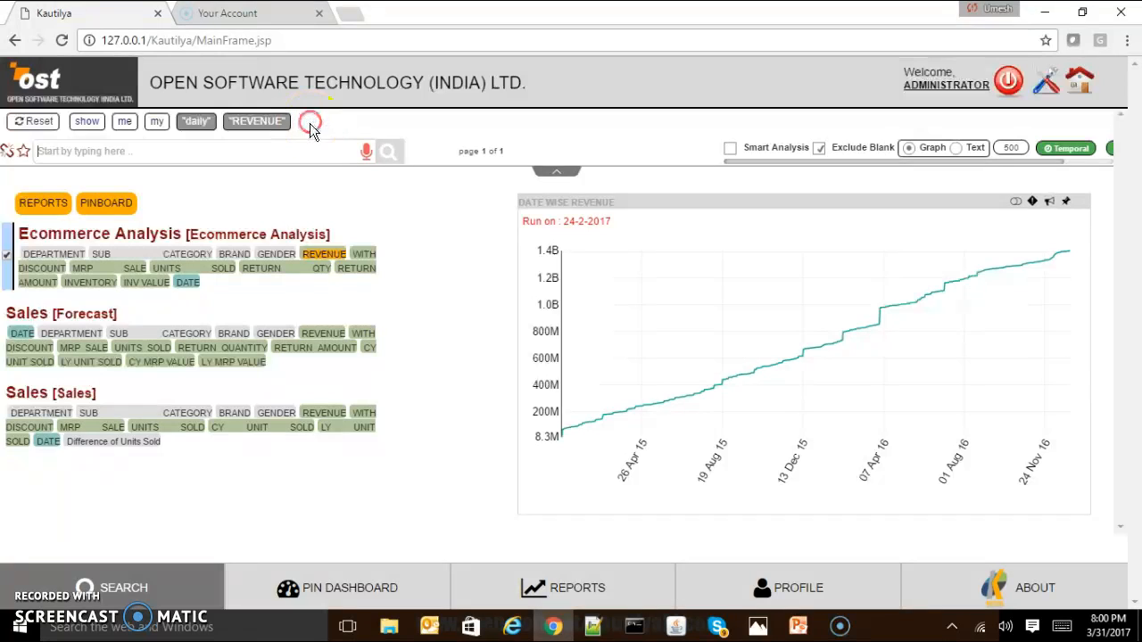
{"action": "left_click", "coordinate": [194, 125]}
{"action": "left_click", "coordinate": [193, 122]}
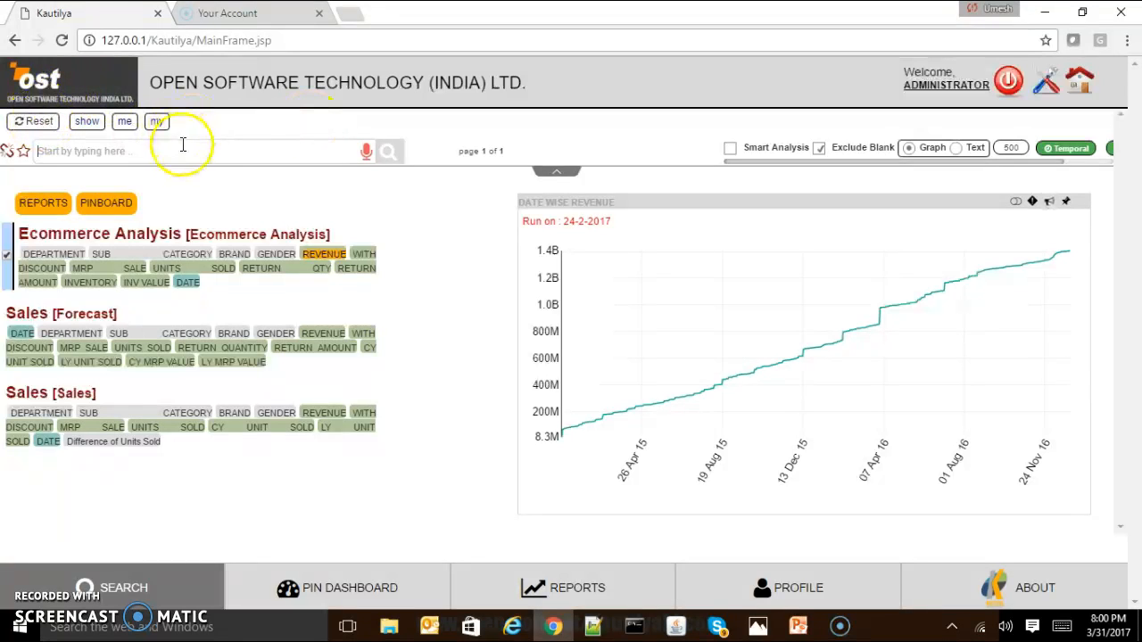
Add the terms "department wise revenue" to the query after "show me my".
{"action": "left_click", "coordinate": [182, 151]}
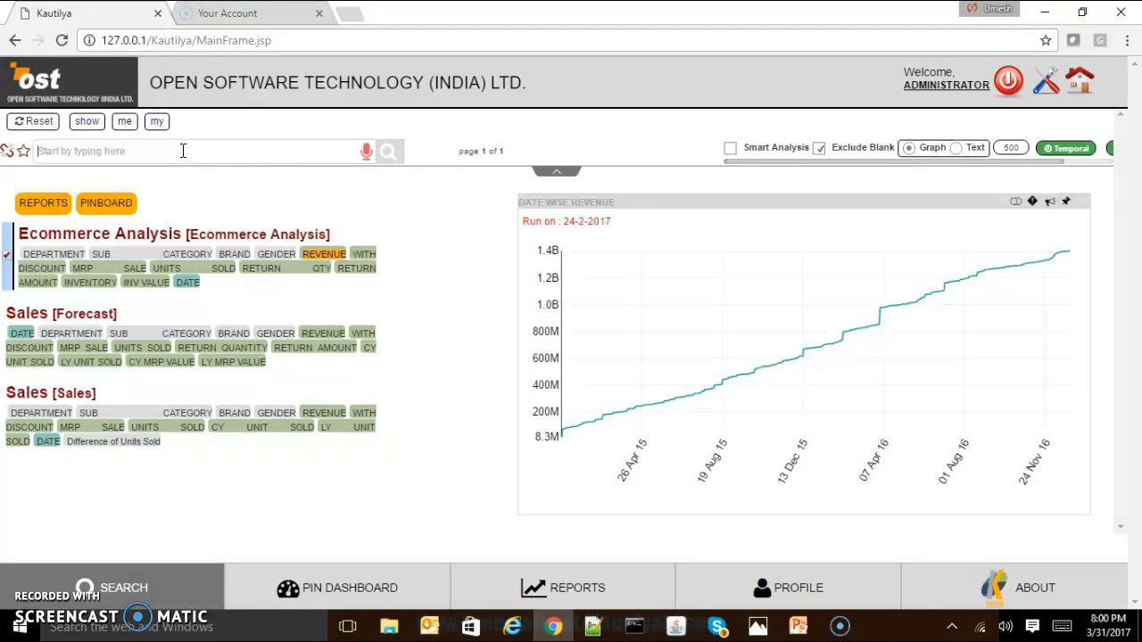
{"action": "type", "text": "depart"}
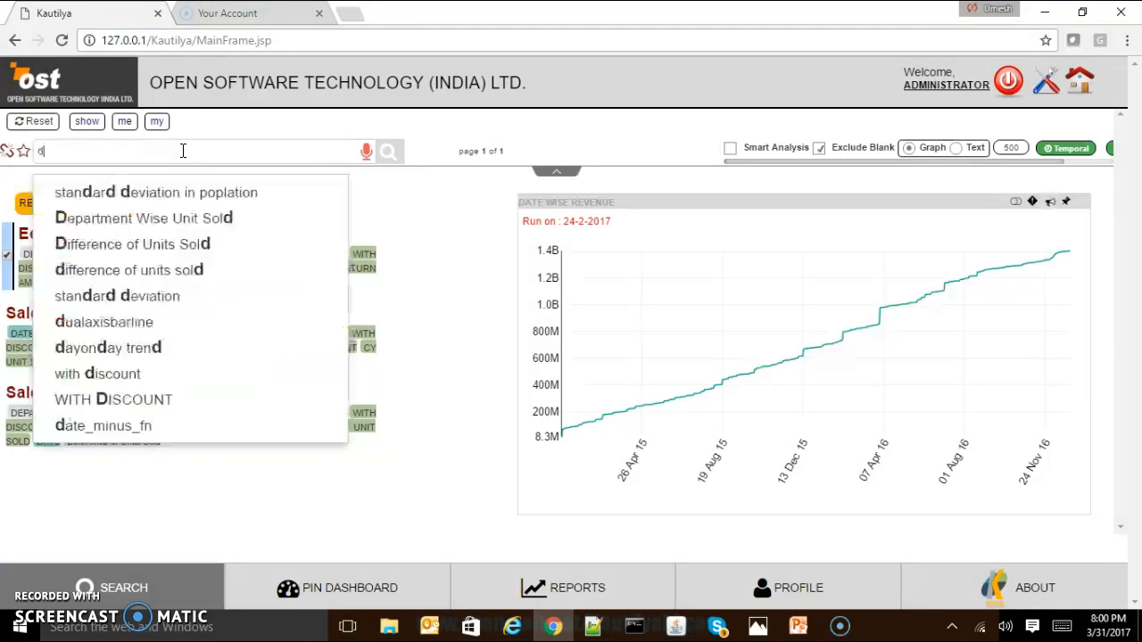
{"action": "key", "text": "Down"}
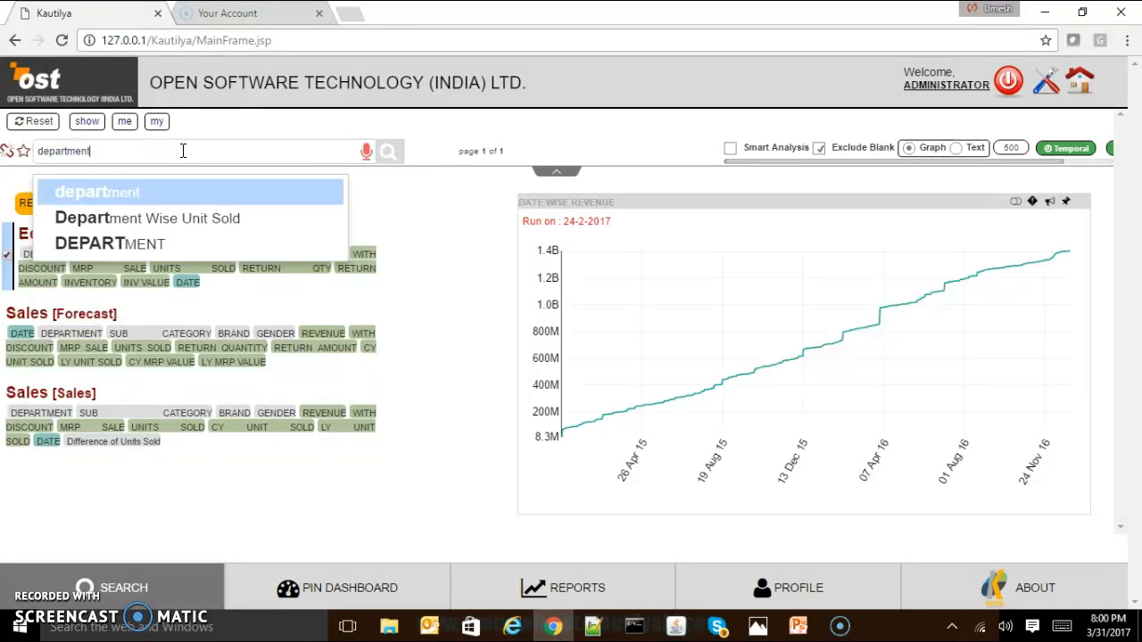
{"action": "key", "text": "Return"}
{"action": "type", "text": "wise"}
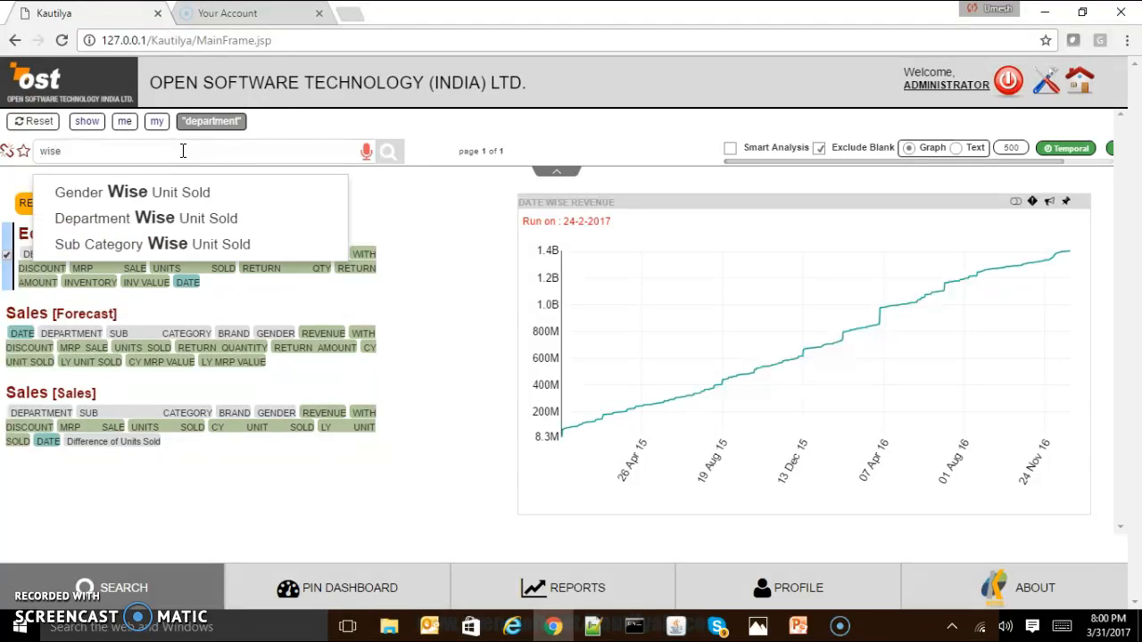
{"action": "key", "text": "Return"}
{"action": "type", "text": "re"}
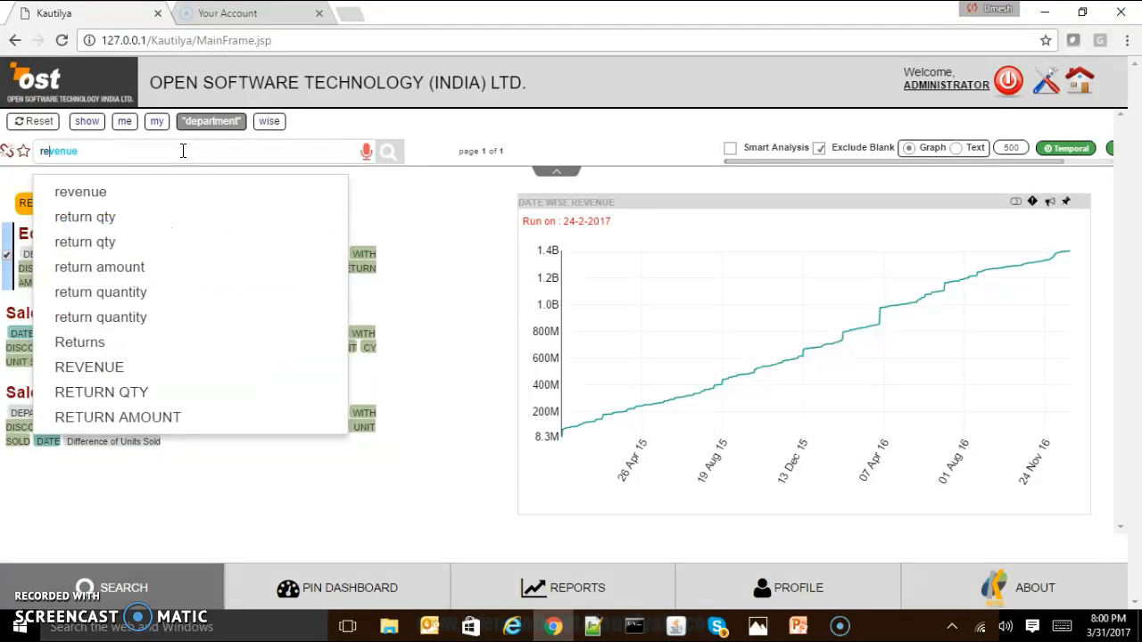
{"action": "key", "text": "Down"}
{"action": "key", "text": "Return"}
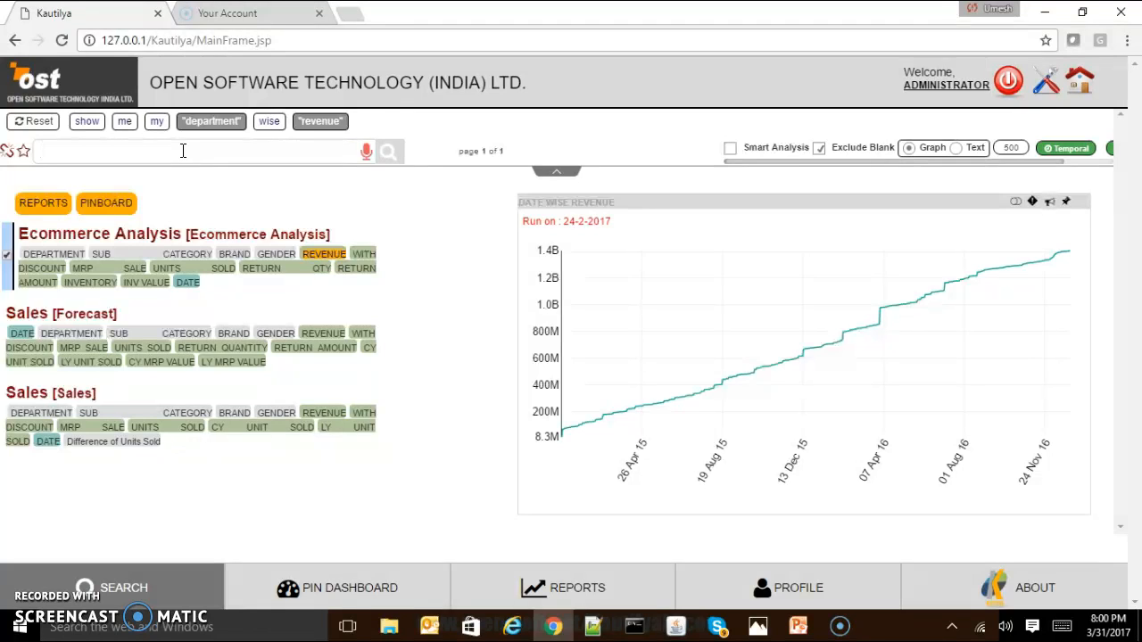
Extend the department wise revenue query with "for 1st quarter 2015" and run it.
{"action": "type", "text": "for"}
{"action": "key", "text": "Return"}
{"action": "type", "text": "1st"}
{"action": "key", "text": "Return"}
{"action": "type", "text": "quarter"}
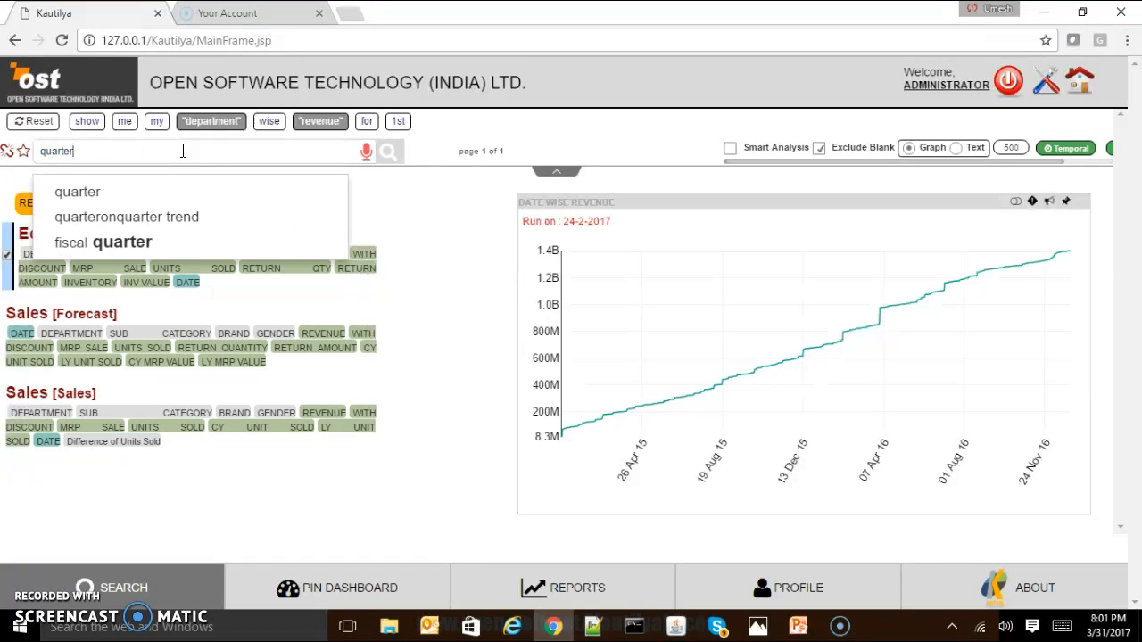
{"action": "key", "text": "Return"}
{"action": "type", "text": "2015"}
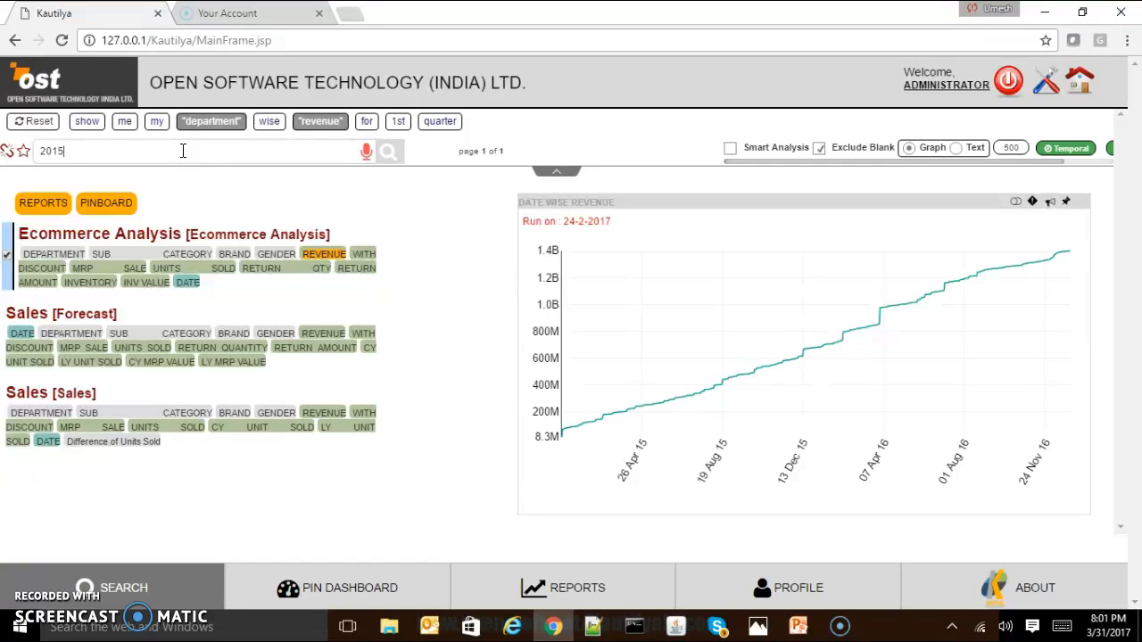
{"action": "key", "text": "Return"}
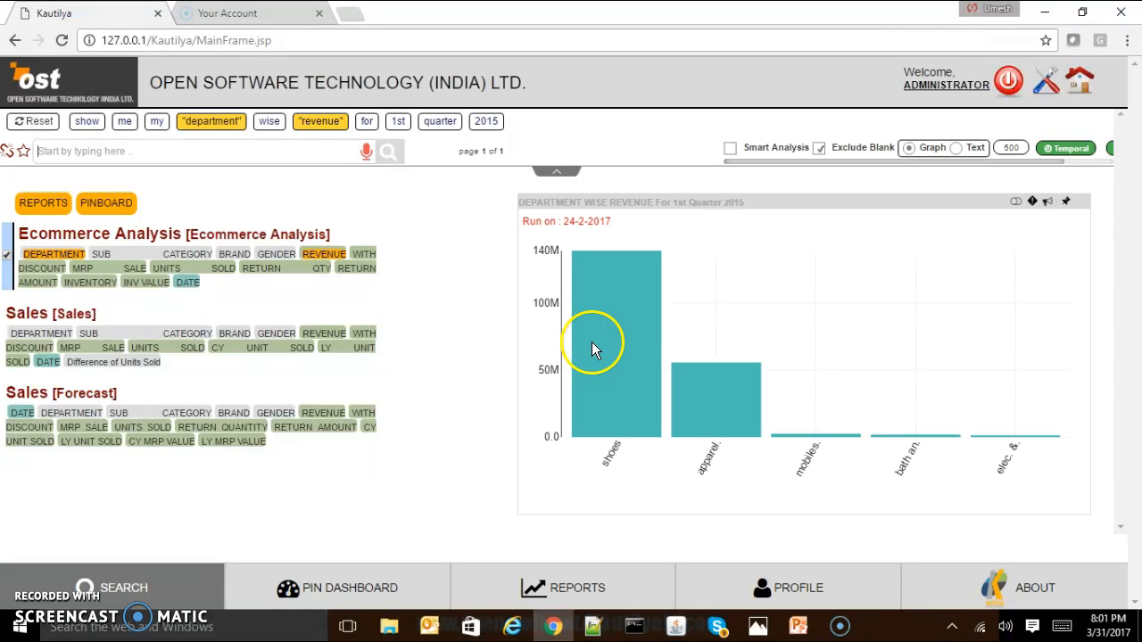
Extend the department wise revenue query for 1st quarter 2015 with "vs fourth quarter 2016" and run it.
{"action": "mouse_move", "coordinate": [691, 408]}
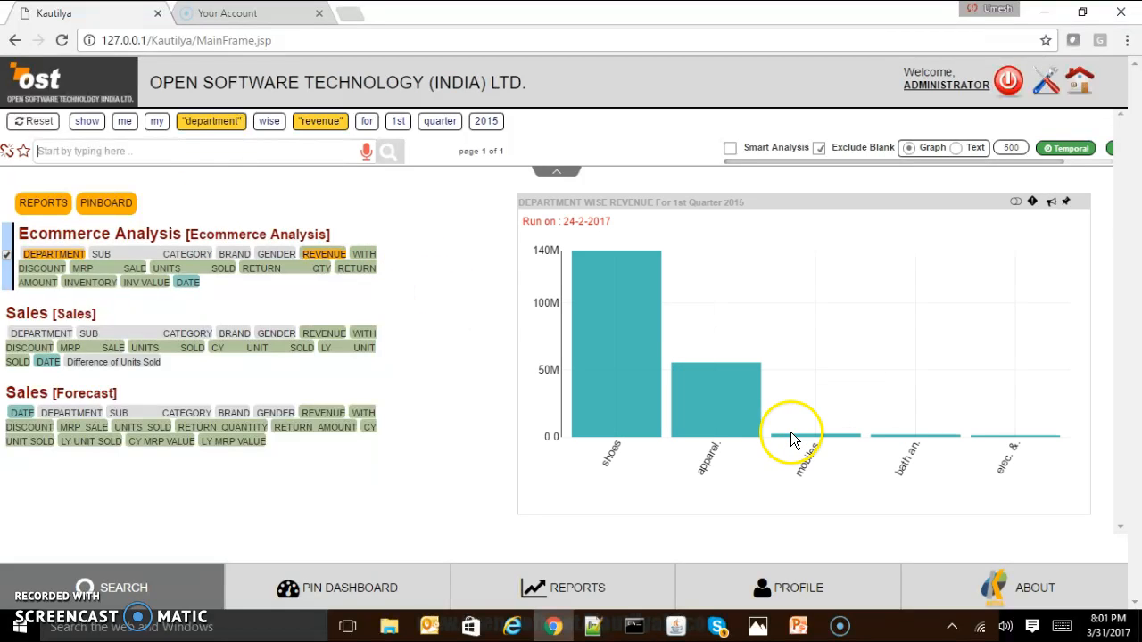
{"action": "mouse_move", "coordinate": [875, 434]}
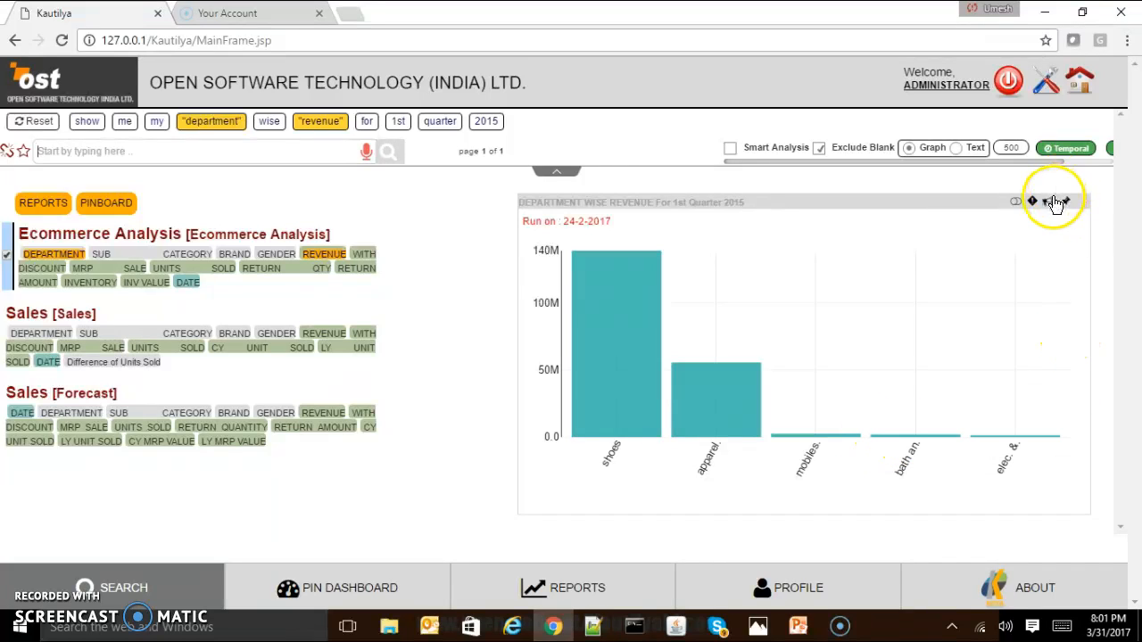
{"action": "mouse_move", "coordinate": [1054, 205]}
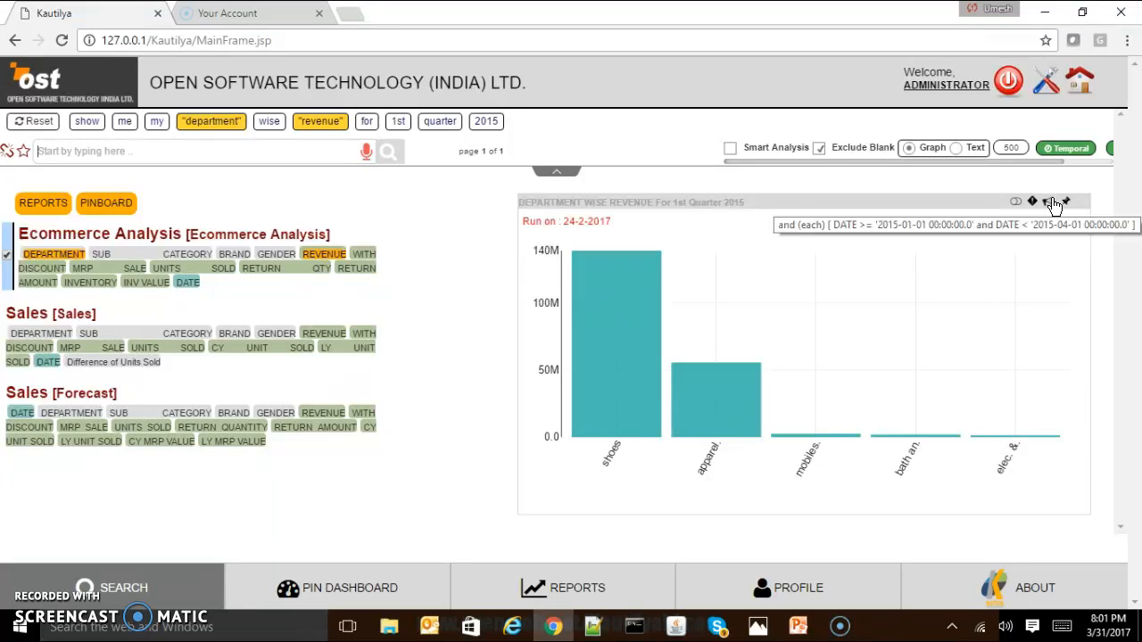
{"action": "left_click", "coordinate": [317, 154]}
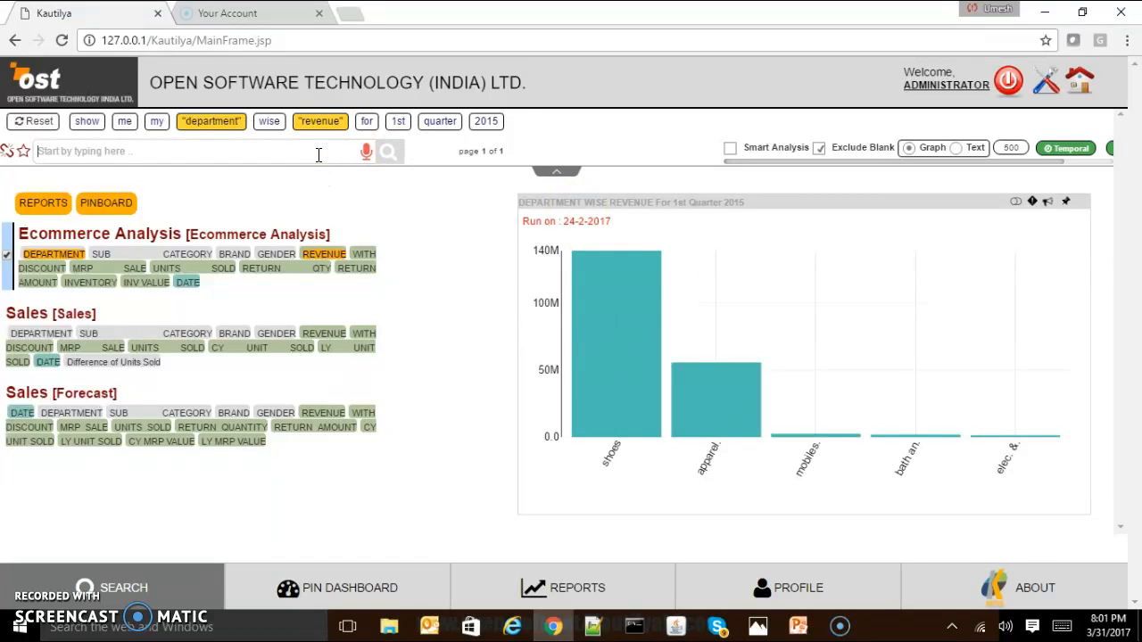
{"action": "type", "text": "vs fo"}
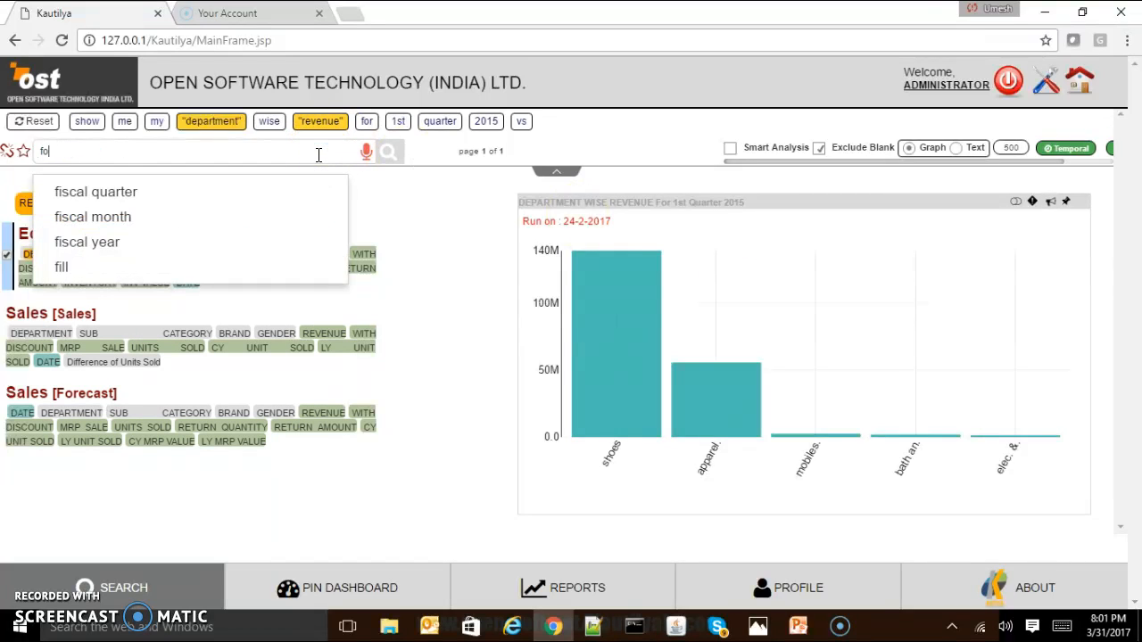
{"action": "type", "text": "urth quarter"}
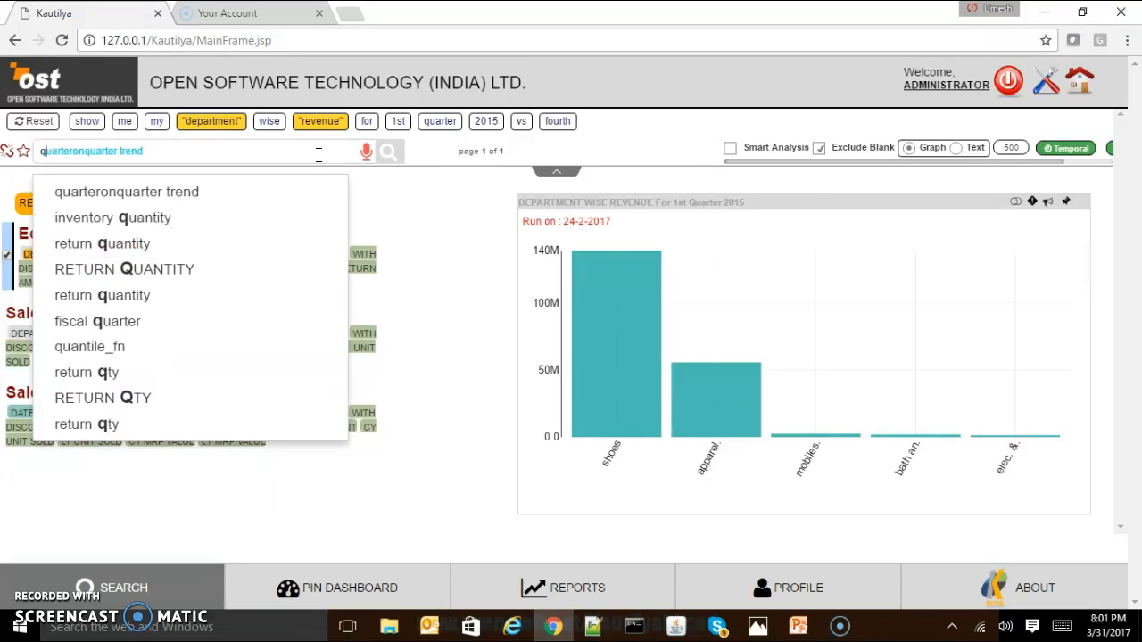
{"action": "type", "text": " 201"}
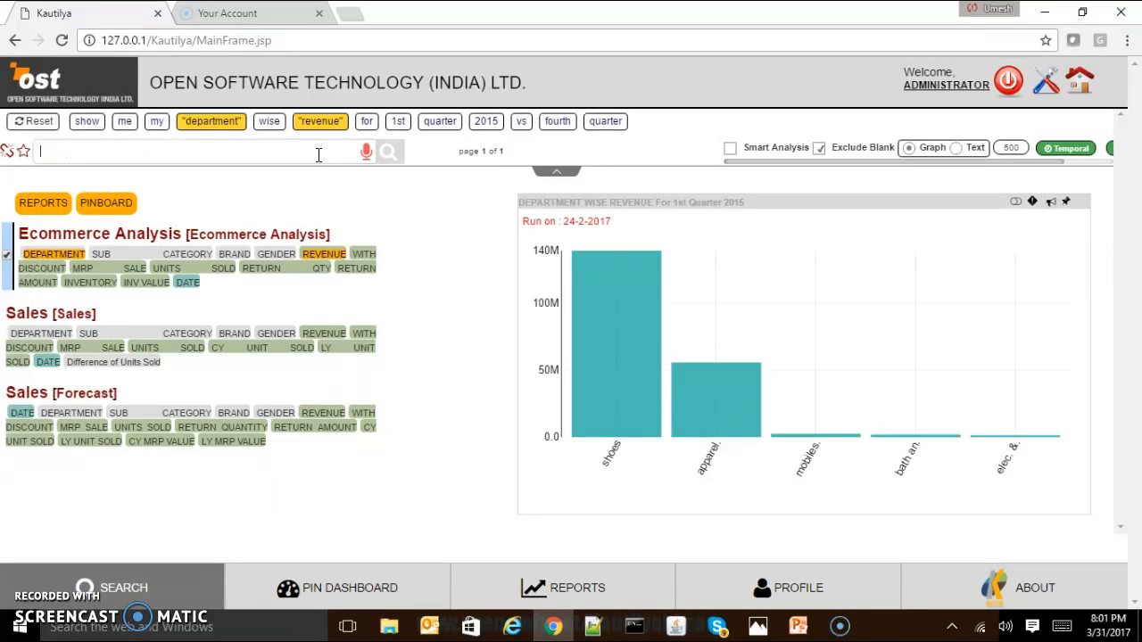
{"action": "type", "text": "6"}
{"action": "key", "text": "Return"}
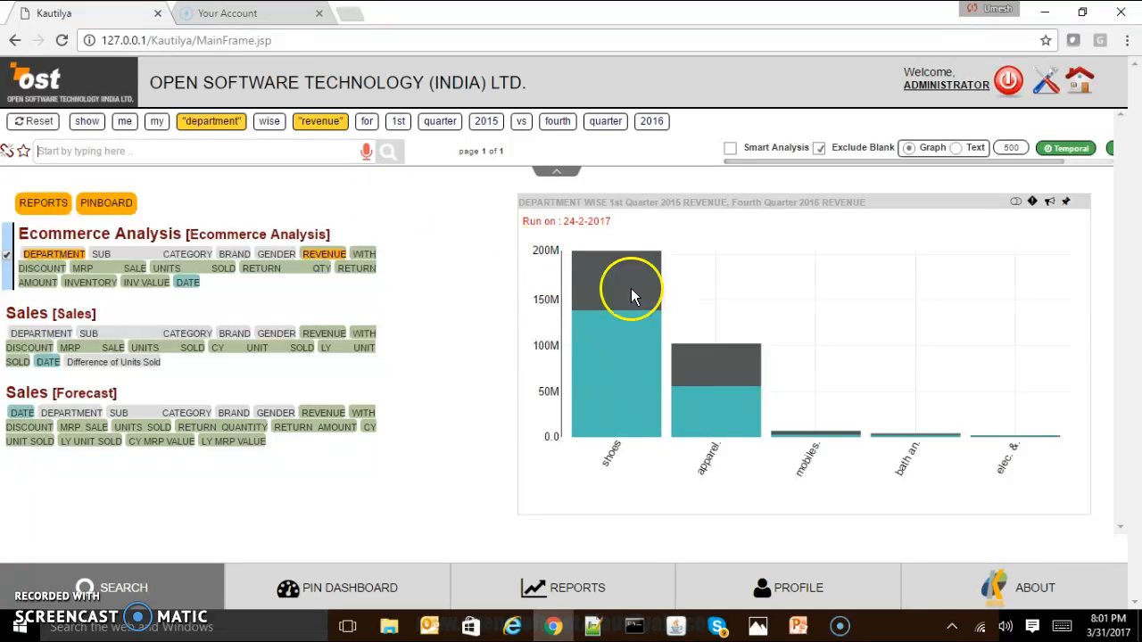
Enlarge the quarterly department revenue chart and display its bars as Grouped.
{"action": "left_click", "coordinate": [779, 229]}
{"action": "left_click", "coordinate": [100, 146]}
Compare the 1st quarter 2015 and fourth quarter 2016 revenue of shoes, apparels and mobiles, and close the enlarged chart.
{"action": "mouse_move", "coordinate": [180, 295]}
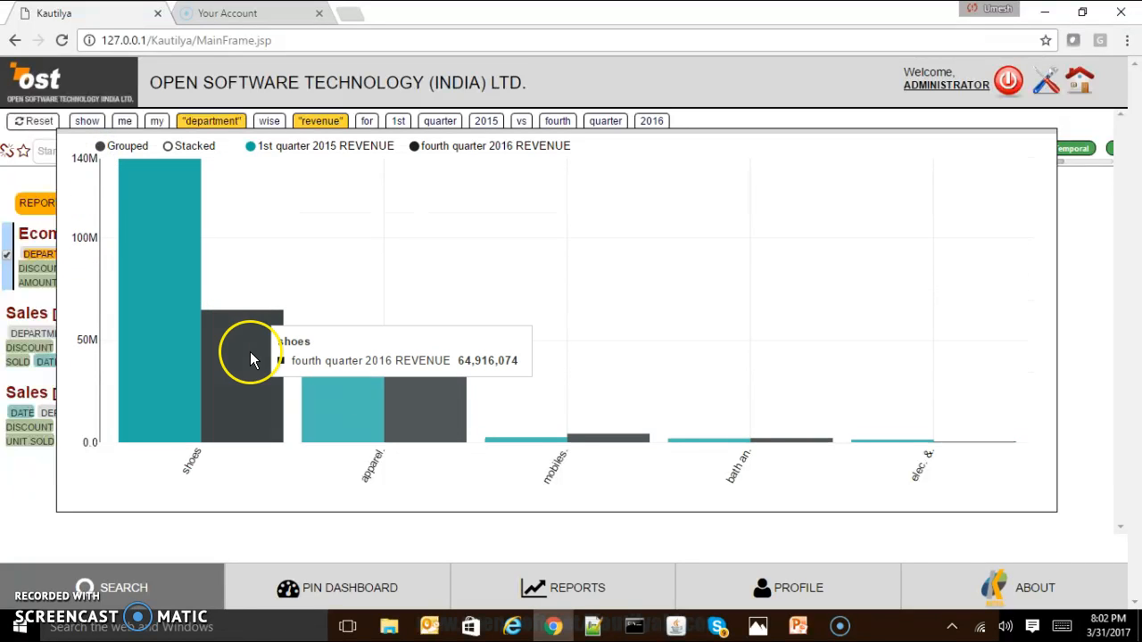
{"action": "left_click", "coordinate": [355, 400]}
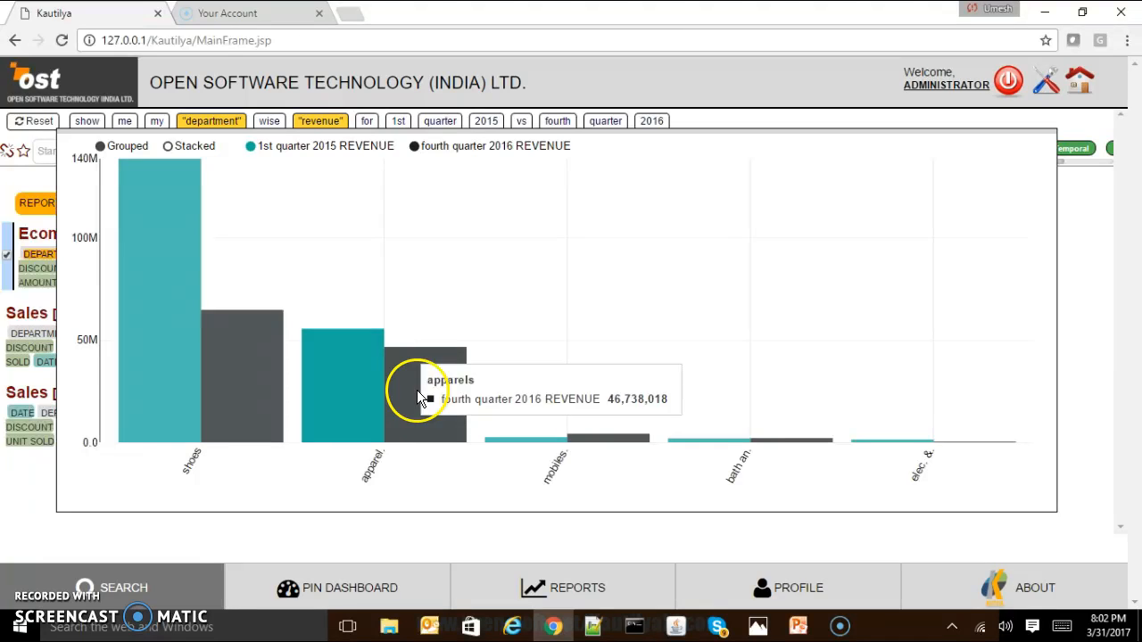
{"action": "mouse_move", "coordinate": [497, 443]}
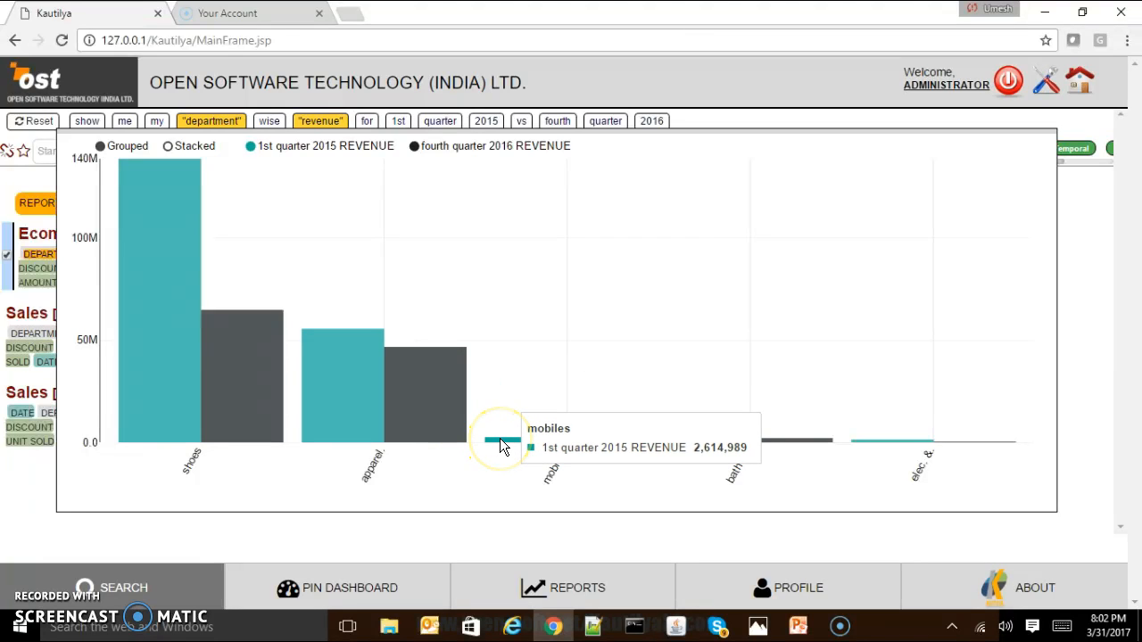
{"action": "mouse_move", "coordinate": [195, 330]}
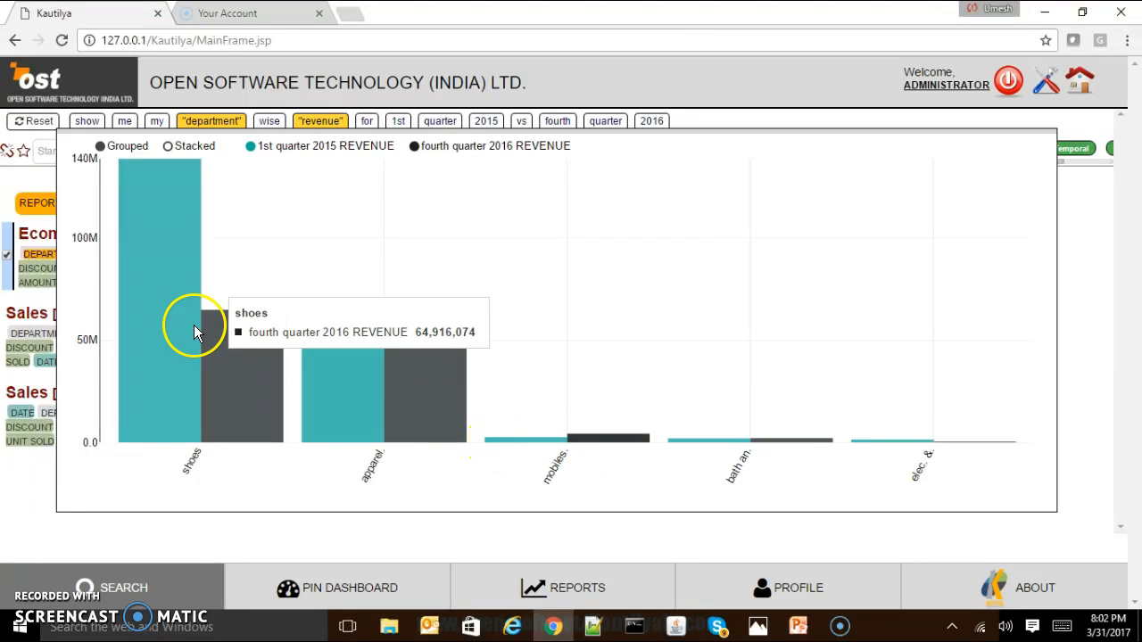
{"action": "mouse_move", "coordinate": [172, 314]}
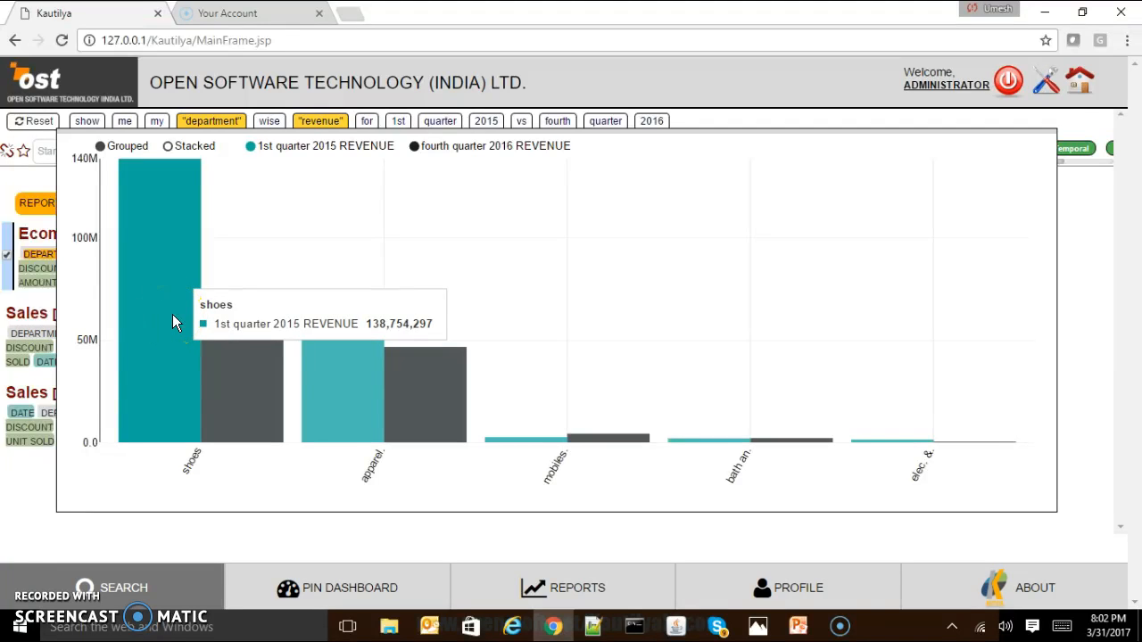
{"action": "mouse_move", "coordinate": [379, 387]}
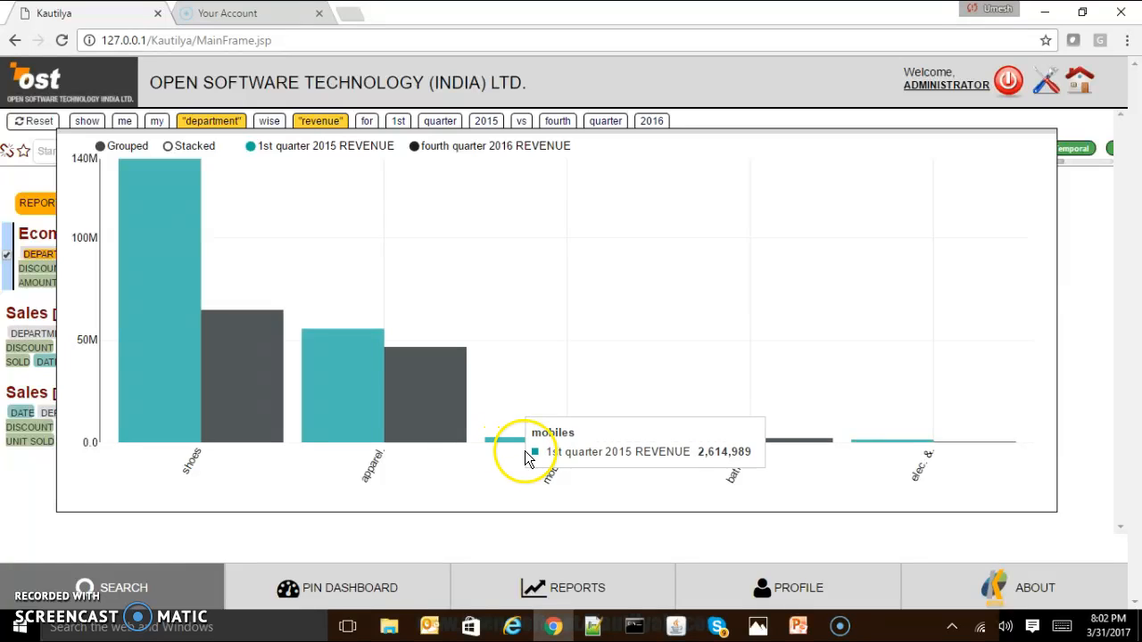
{"action": "mouse_move", "coordinate": [591, 444]}
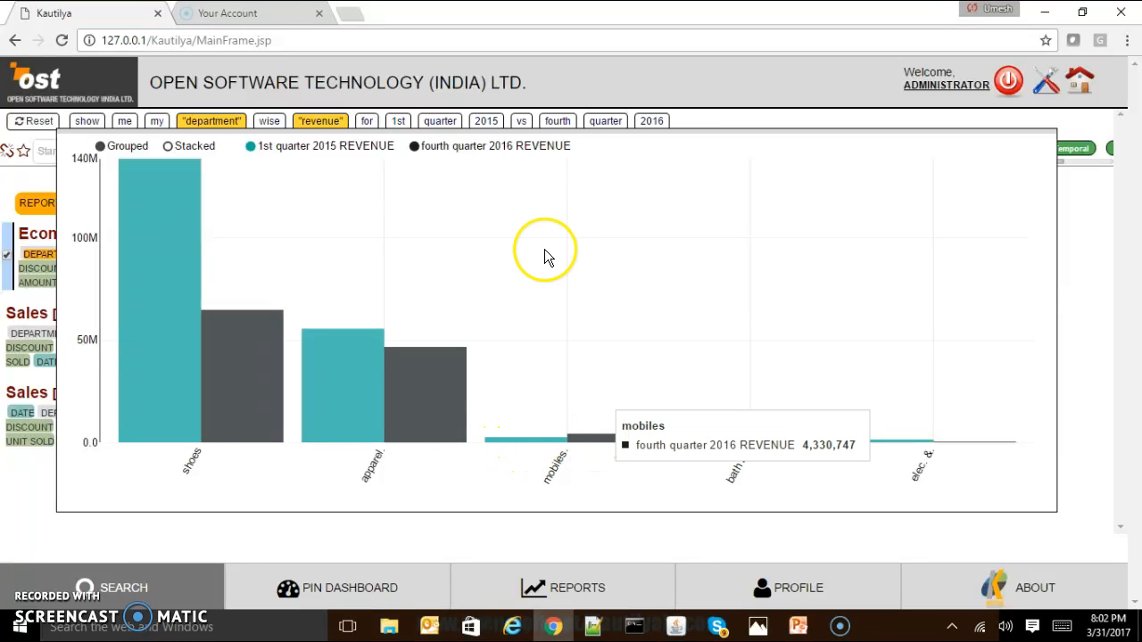
{"action": "left_click", "coordinate": [529, 227]}
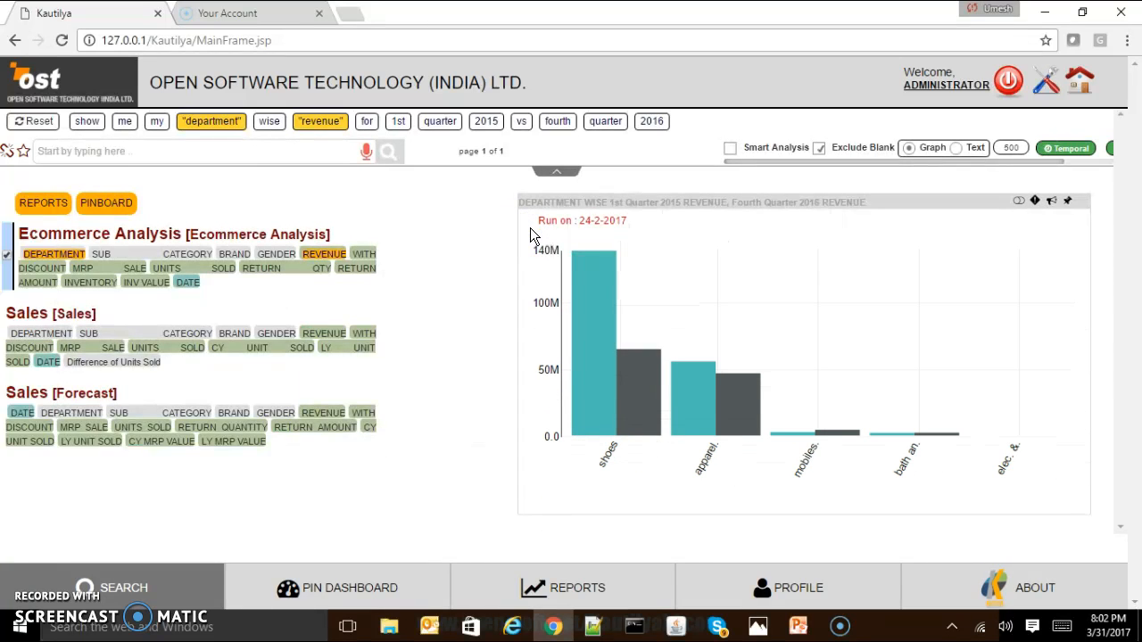
Remove "1st quarter 2015 vs fourth quarter 2016" from the query, keeping "show me my department wise revenue for".
{"action": "left_click", "coordinate": [397, 127]}
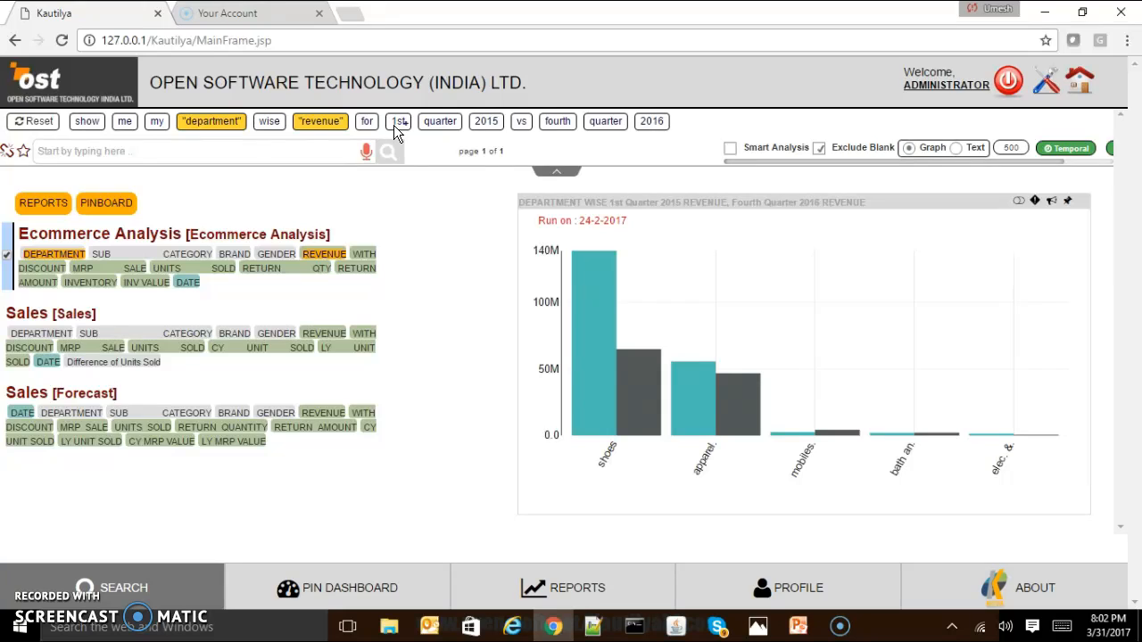
{"action": "left_click", "coordinate": [393, 125]}
{"action": "left_click", "coordinate": [394, 125]}
{"action": "left_click", "coordinate": [393, 125]}
{"action": "left_click", "coordinate": [394, 125]}
{"action": "left_click", "coordinate": [393, 124]}
{"action": "left_click", "coordinate": [393, 125]}
{"action": "left_click", "coordinate": [393, 125]}
Add the terms "every thursday 2015" to the end of the department wise revenue query.
{"action": "left_click", "coordinate": [183, 152]}
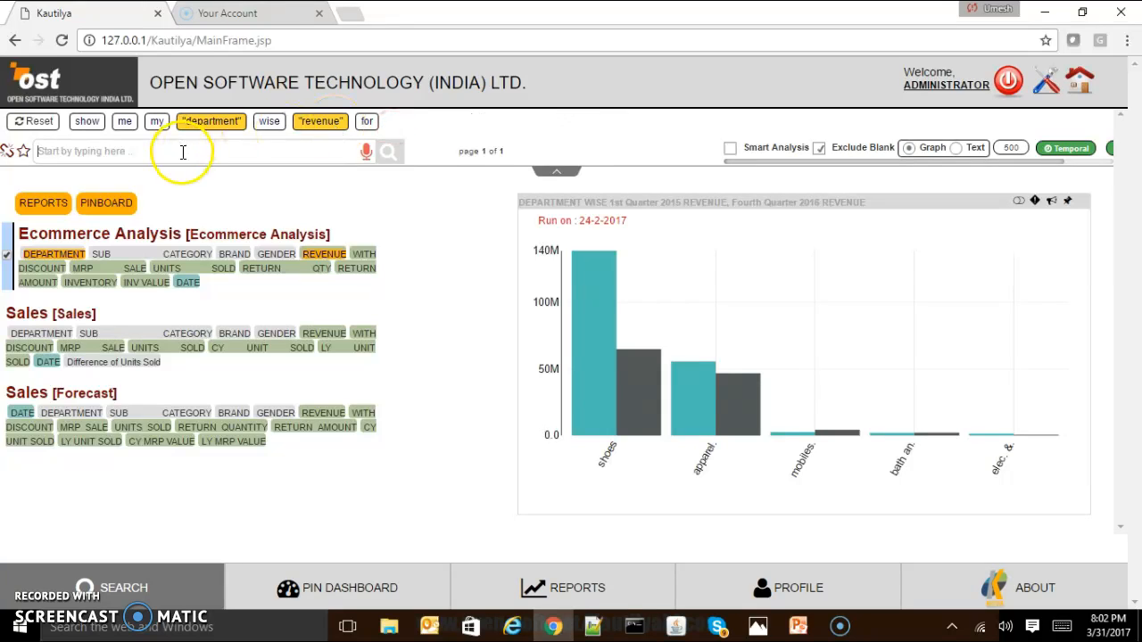
{"action": "type", "text": "every"}
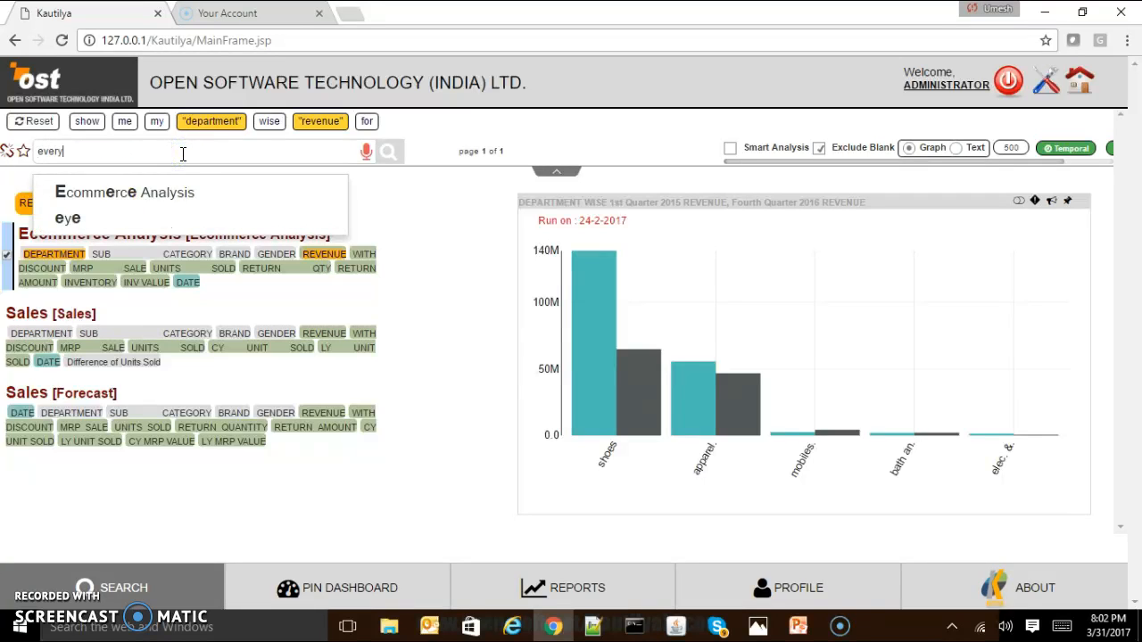
{"action": "key", "text": "space"}
{"action": "type", "text": "th"}
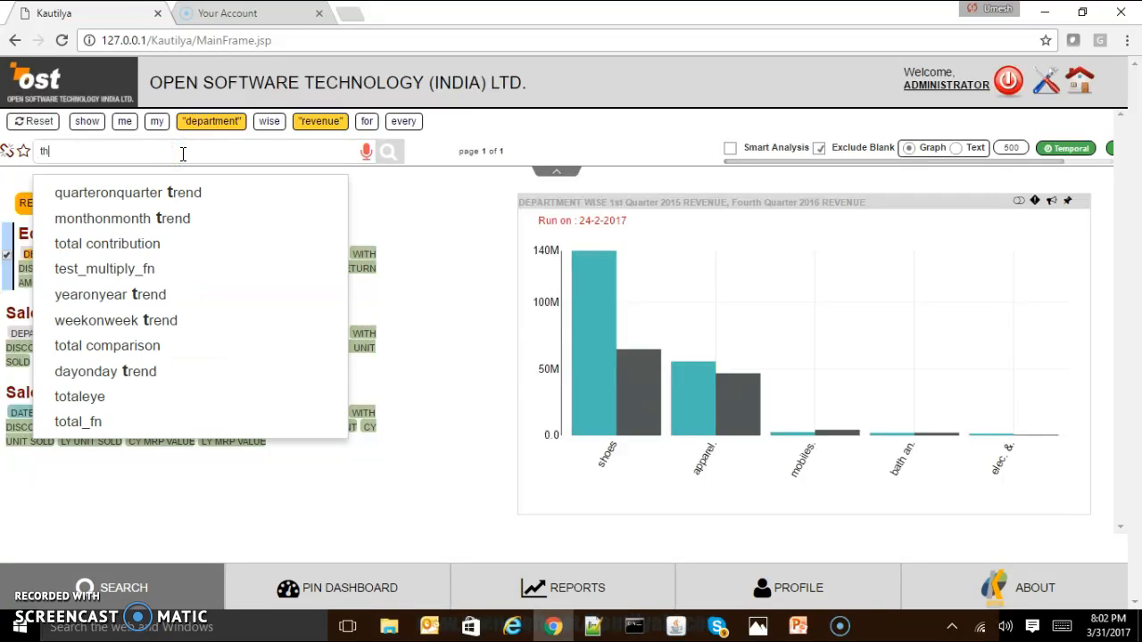
{"action": "type", "text": "ursday"}
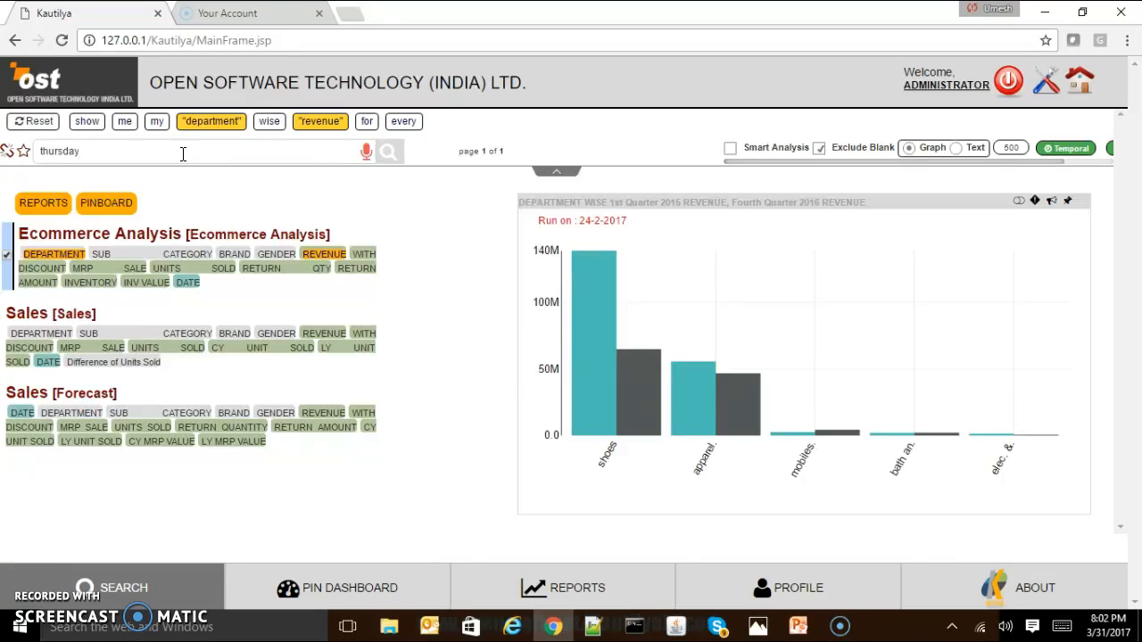
{"action": "key", "text": "space"}
{"action": "type", "text": "201"}
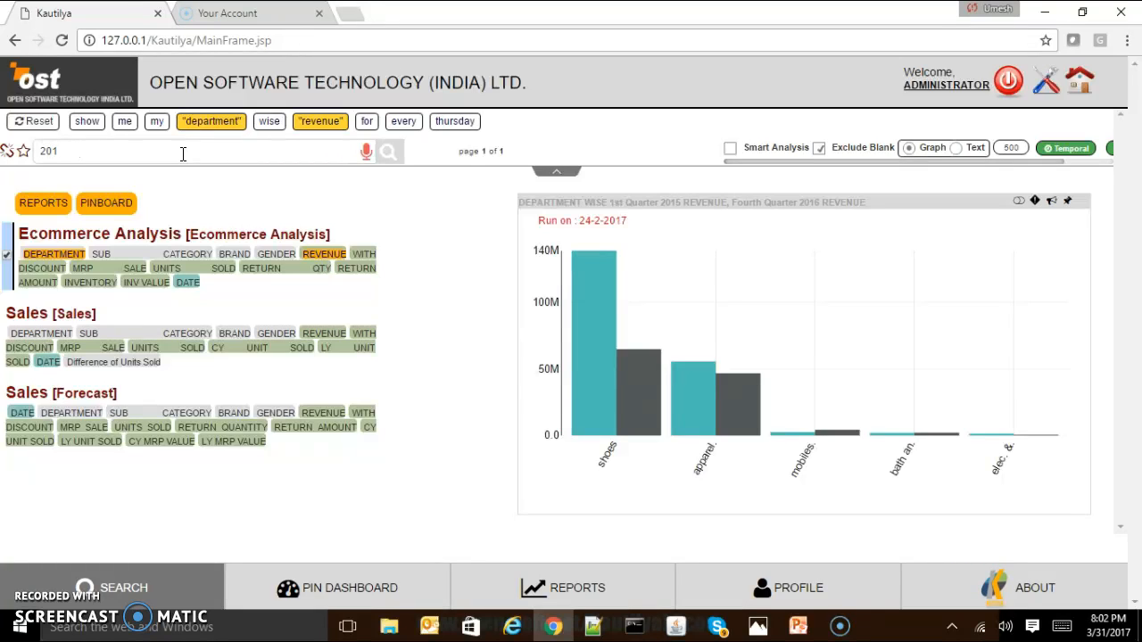
{"action": "type", "text": "5"}
{"action": "key", "text": "space"}
Extend the every thursday 2015 query with "vs every saturday 2016" and run it.
{"action": "type", "text": "vs"}
{"action": "key", "text": "space"}
{"action": "type", "text": "e"}
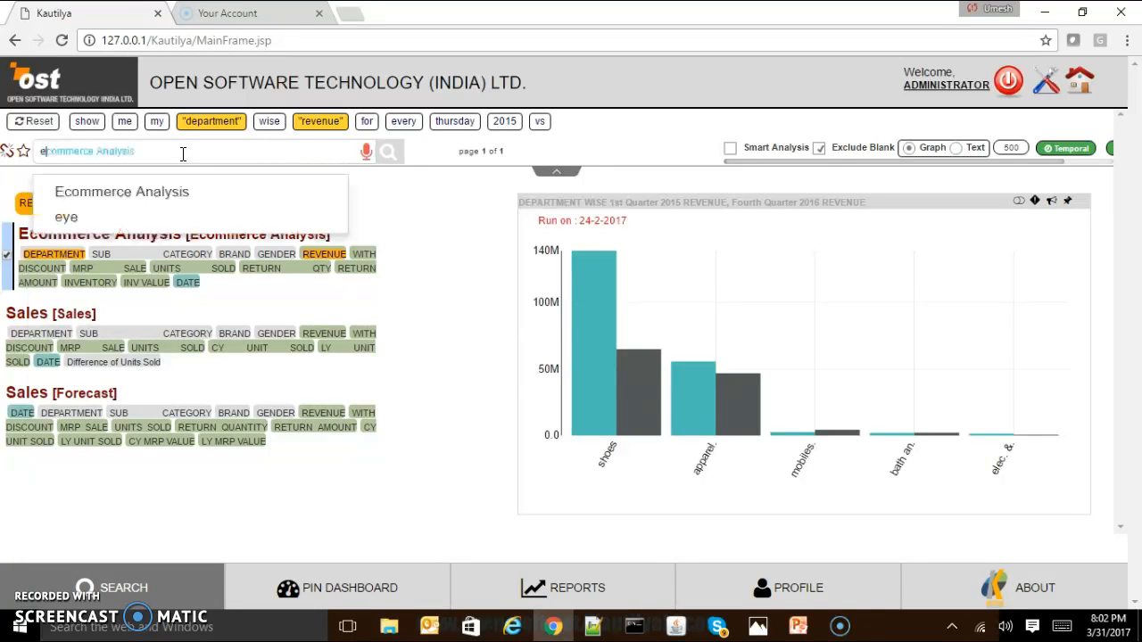
{"action": "type", "text": "very"}
{"action": "key", "text": "space"}
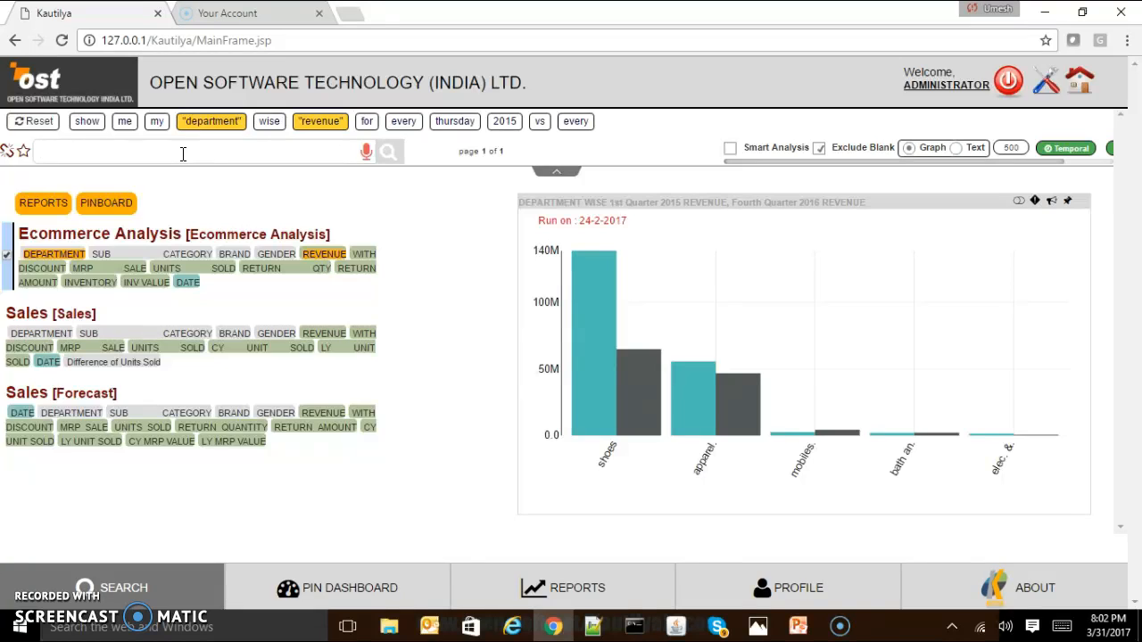
{"action": "type", "text": "saturday"}
{"action": "key", "text": "space"}
{"action": "type", "text": "201"}
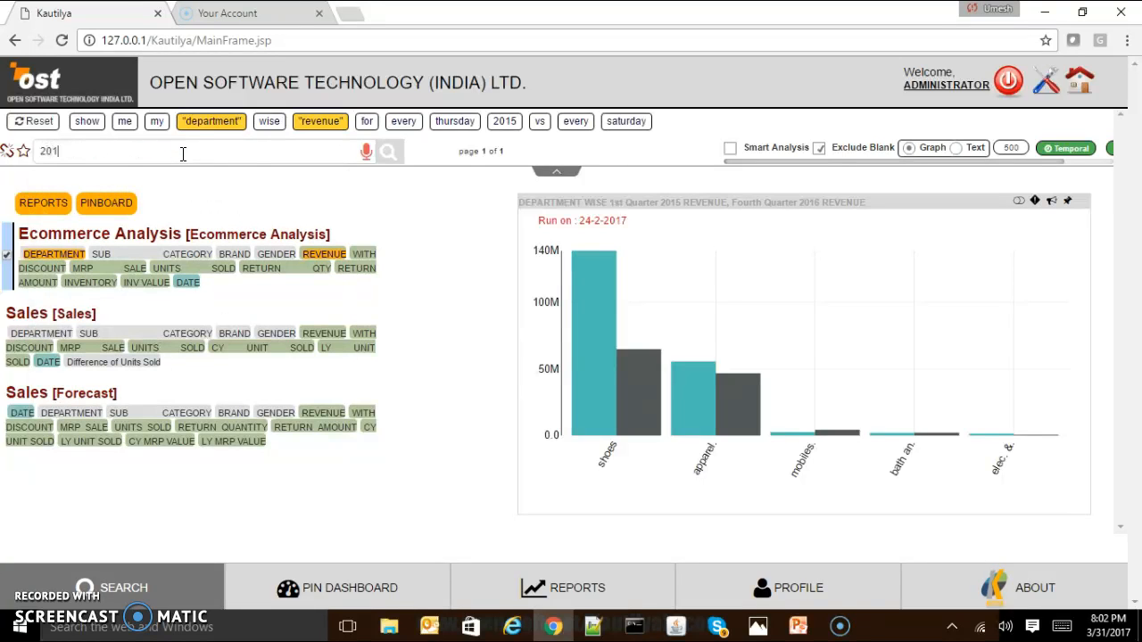
{"action": "type", "text": "6"}
{"action": "key", "text": "space"}
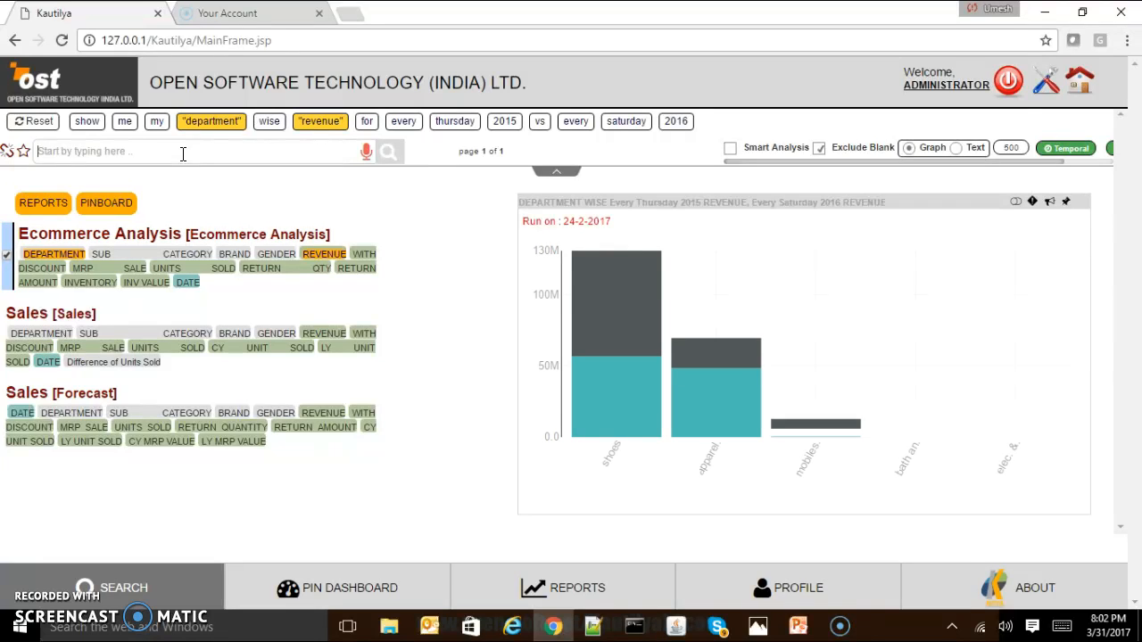
Enlarge the Thursday versus Saturday department revenue chart and display its bars as Grouped.
{"action": "mouse_move", "coordinate": [610, 308]}
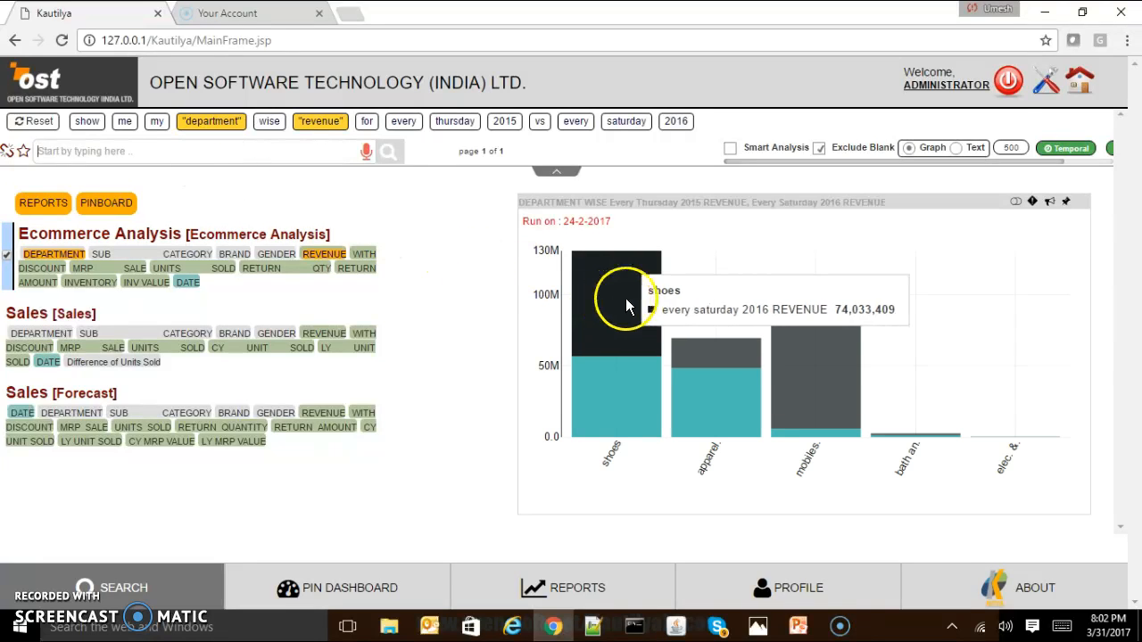
{"action": "left_click", "coordinate": [701, 234]}
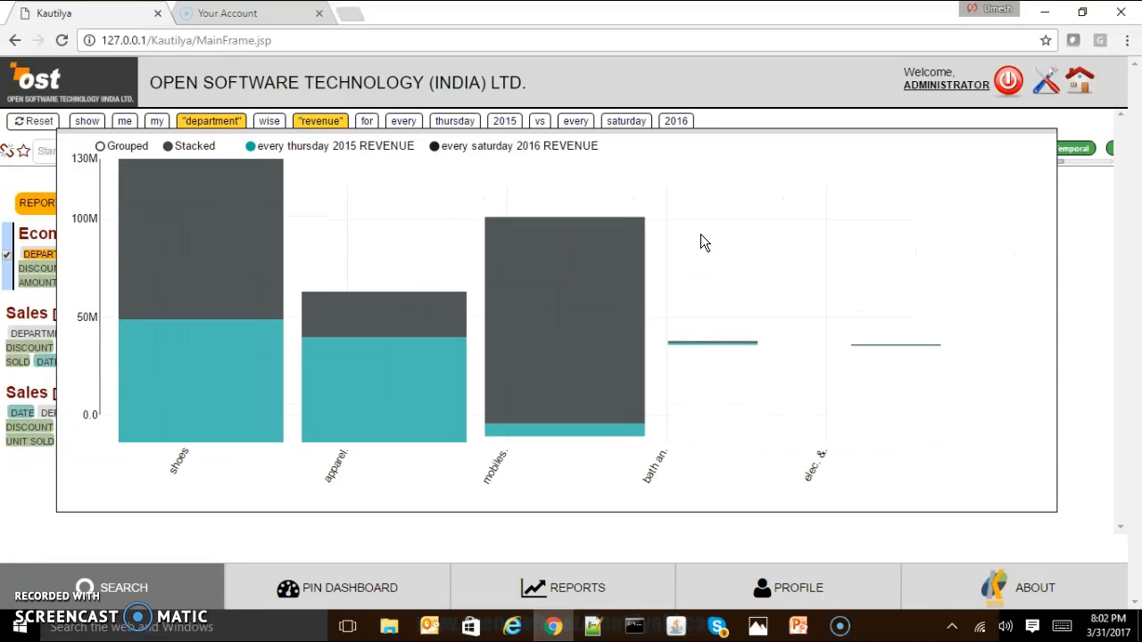
{"action": "left_click", "coordinate": [100, 146]}
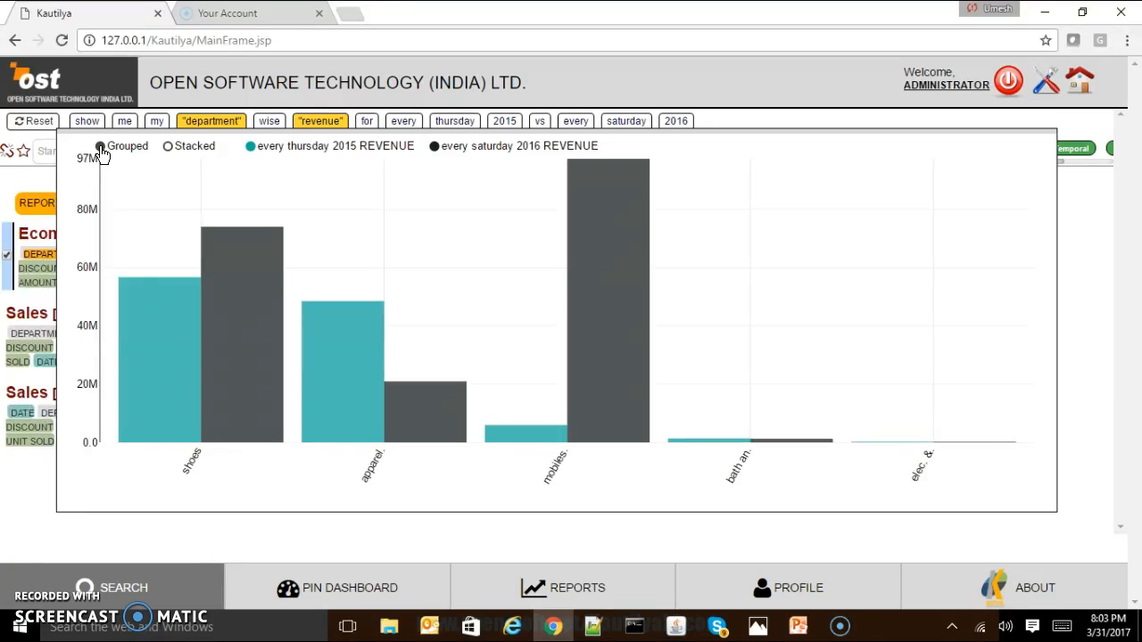
Compare the every thursday 2015 and every saturday 2016 revenue of shoes and apparels, and return to the query input.
{"action": "mouse_move", "coordinate": [178, 290]}
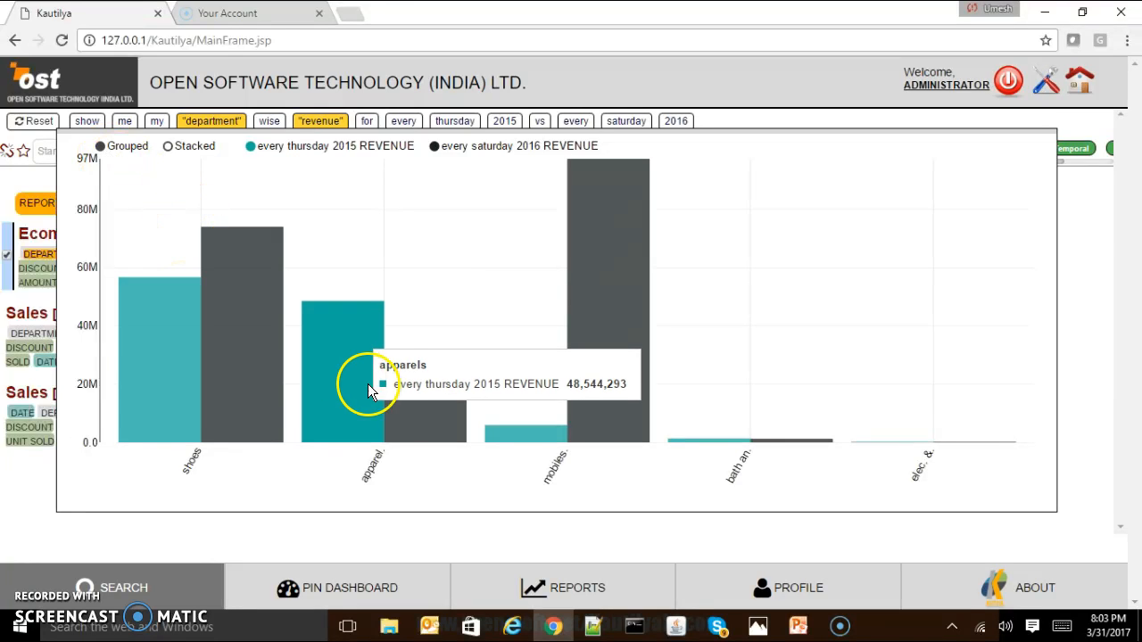
{"action": "mouse_move", "coordinate": [257, 320]}
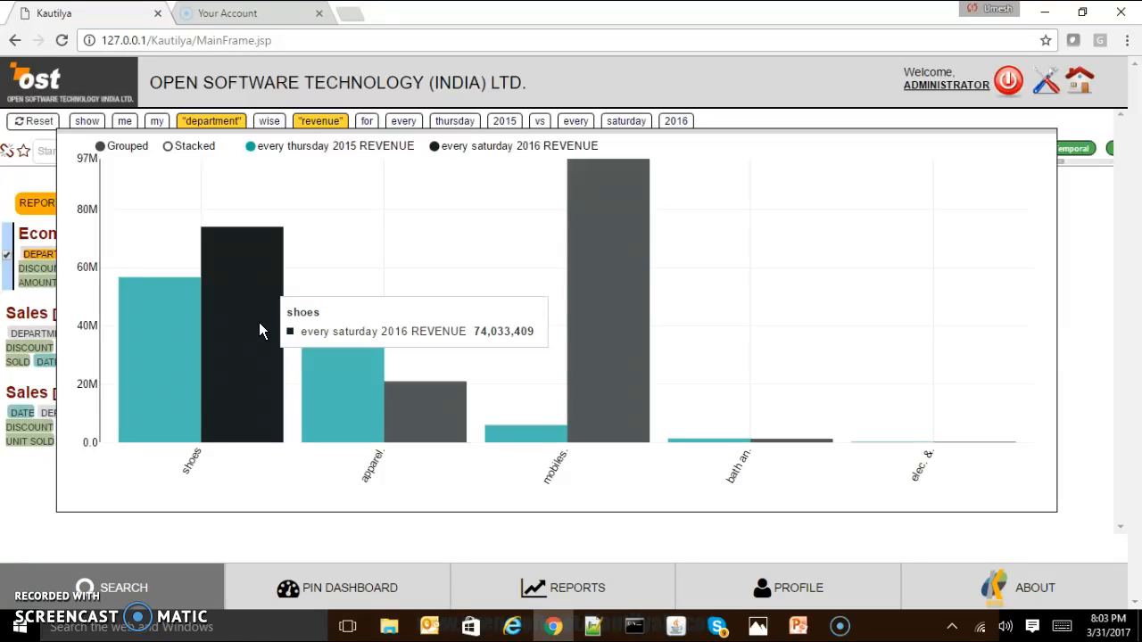
{"action": "left_click", "coordinate": [156, 334]}
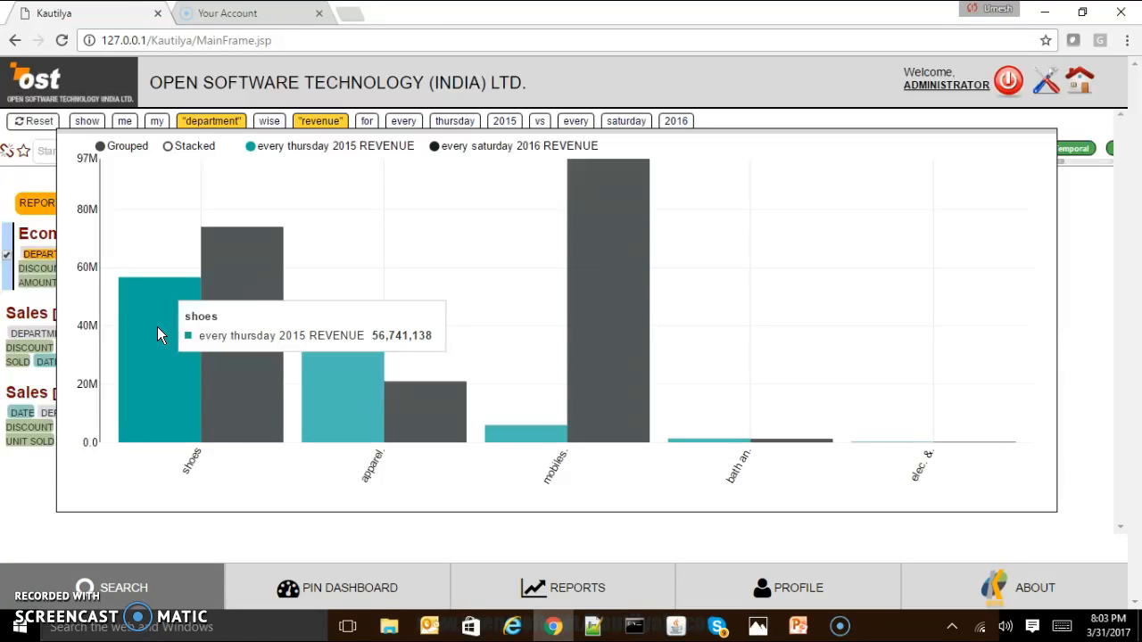
{"action": "left_click", "coordinate": [257, 272]}
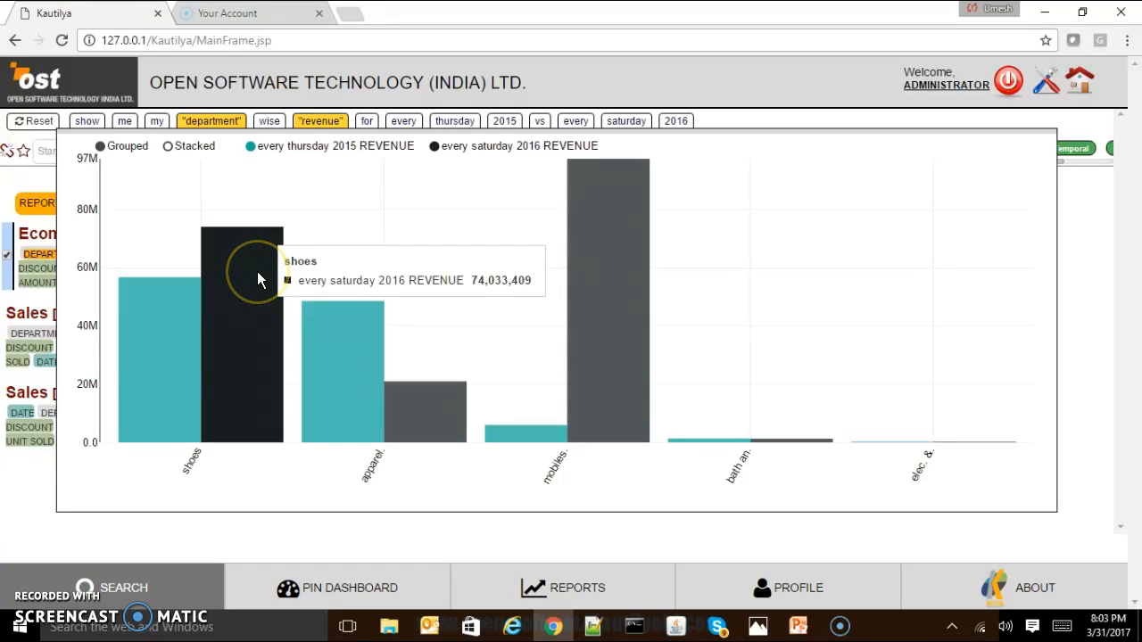
{"action": "left_click", "coordinate": [335, 344]}
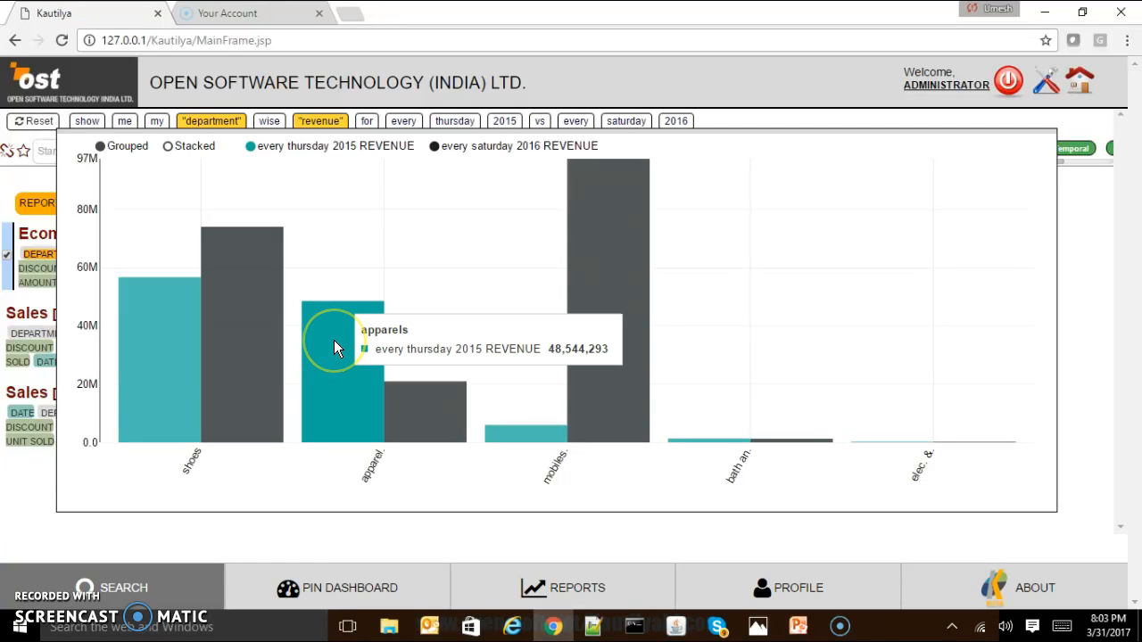
{"action": "left_click", "coordinate": [413, 405]}
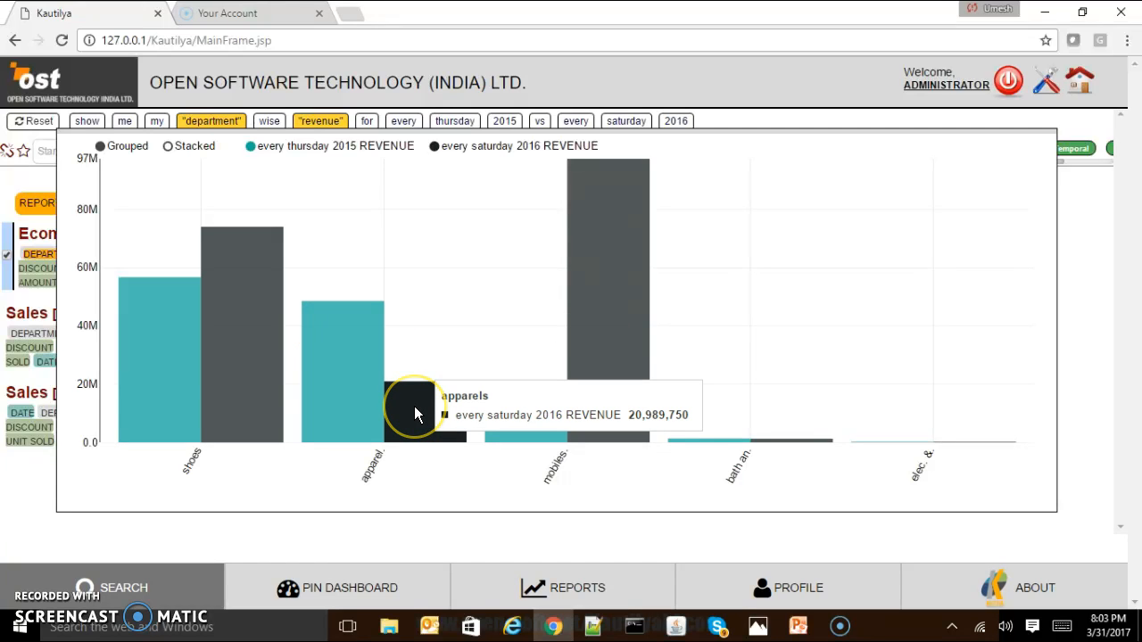
{"action": "left_click", "coordinate": [331, 182]}
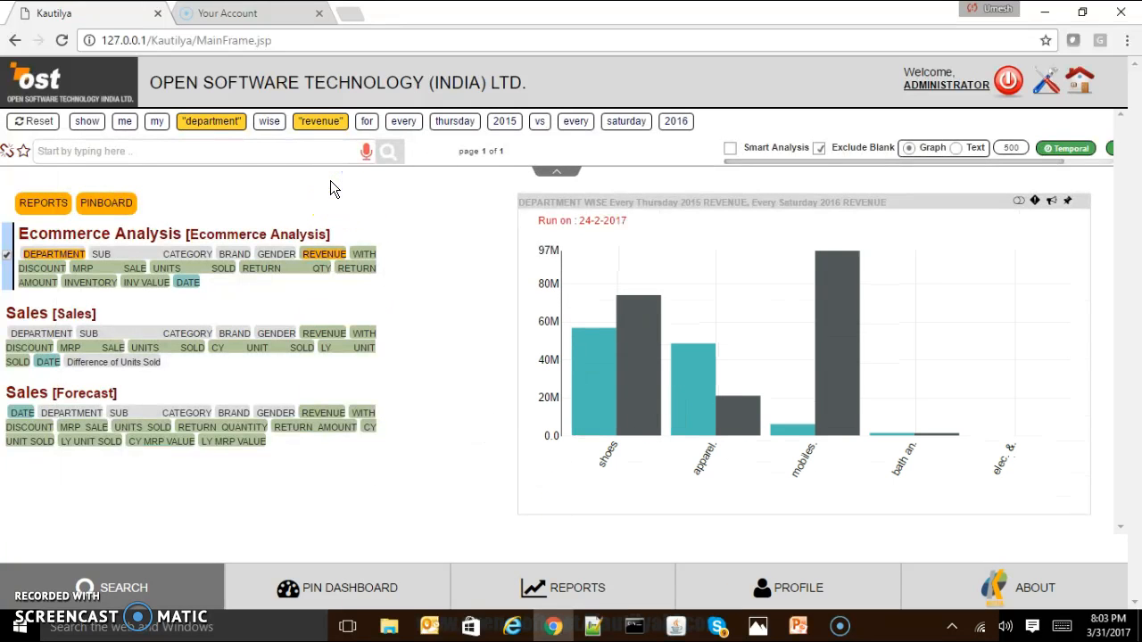
{"action": "left_click", "coordinate": [260, 148]}
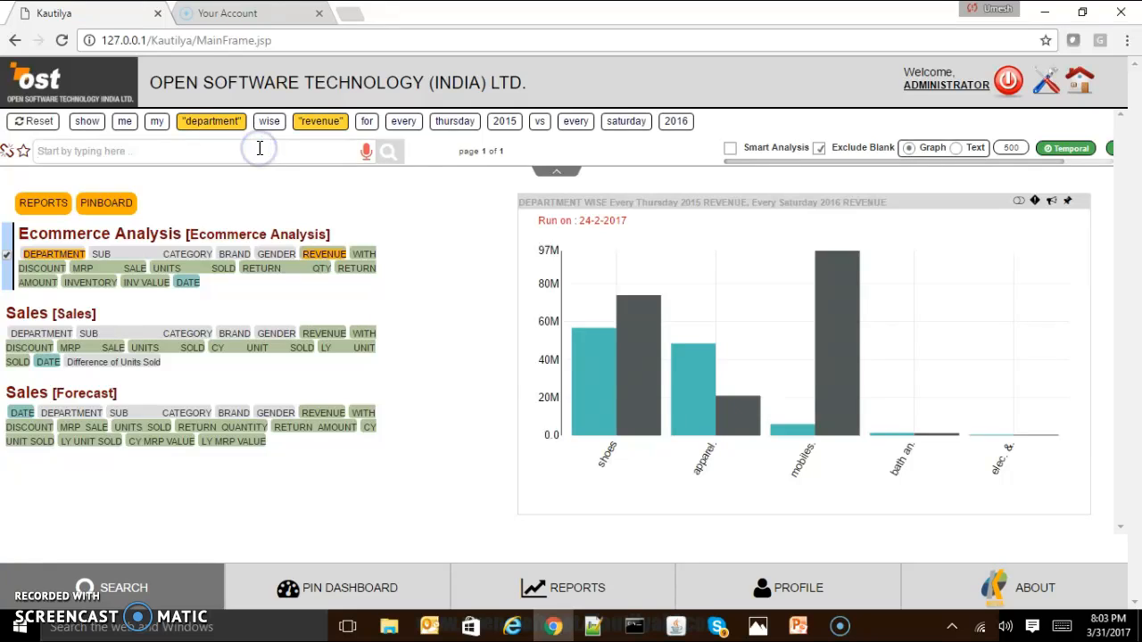